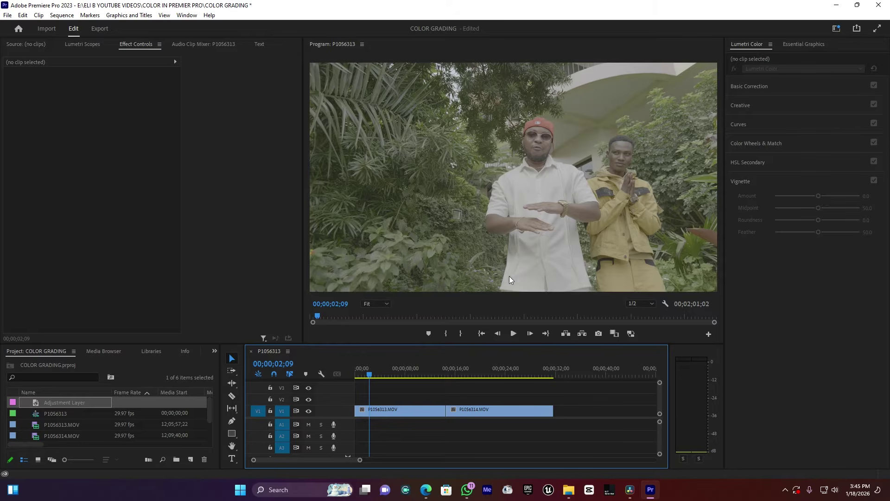
Select the first clip, P1056313.MOV, in the timeline and choose the Color workspace
click(379, 410)
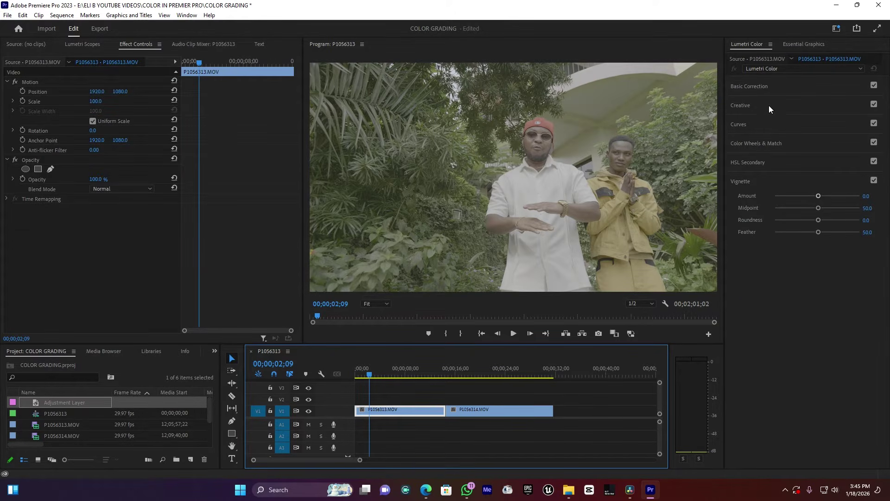
click(756, 162)
click(755, 163)
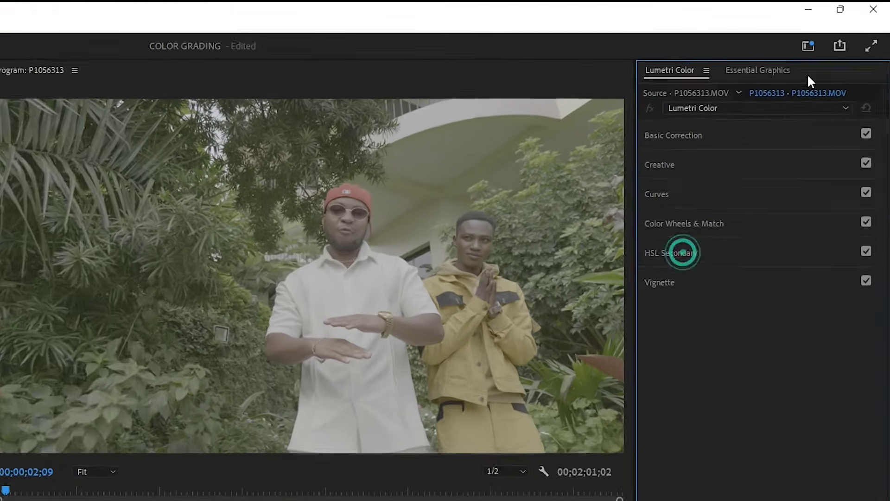
click(808, 45)
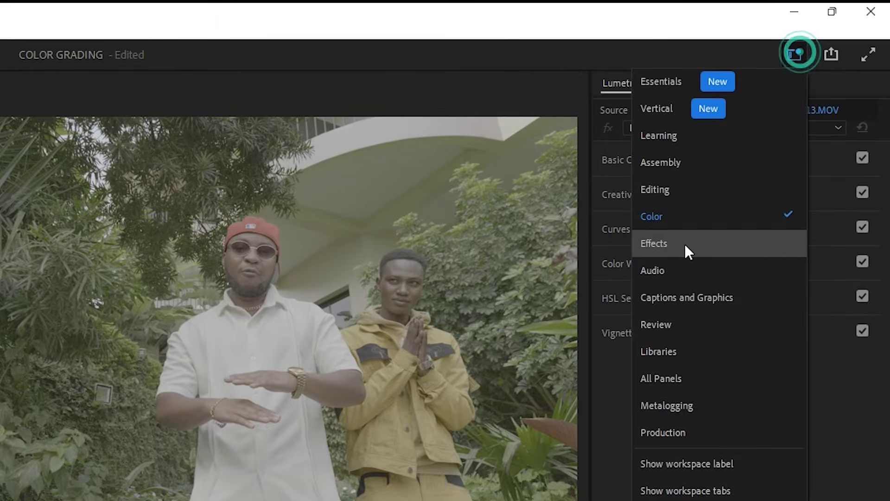
click(674, 219)
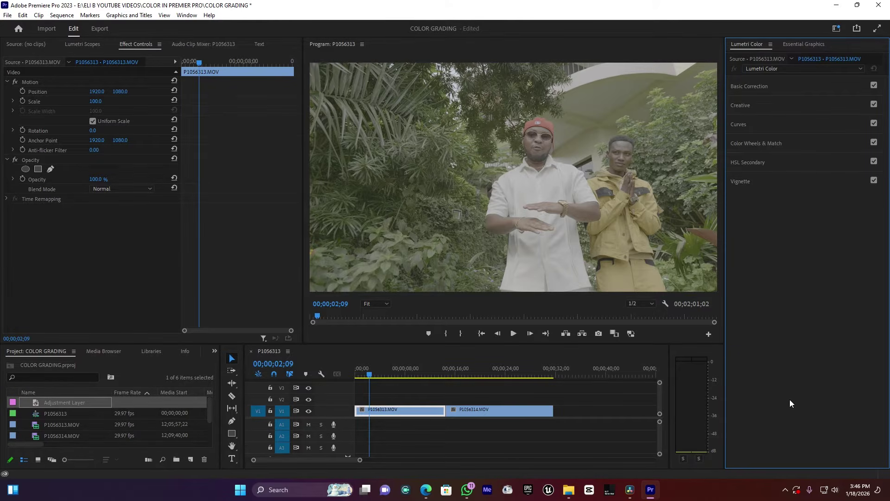
Create a 3840 x 2160 adjustment layer at 29.97 fps and place it on V2 over P1056313.MOV, leaving it selected
click(483, 439)
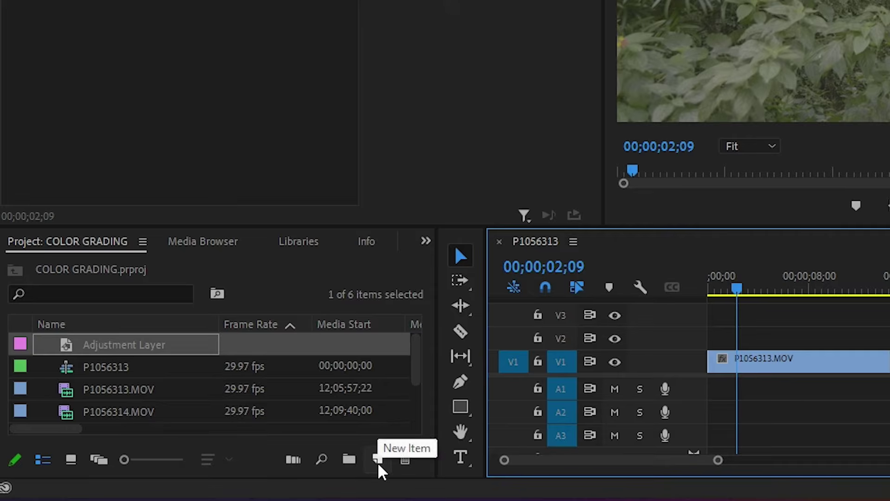
click(378, 462)
click(469, 334)
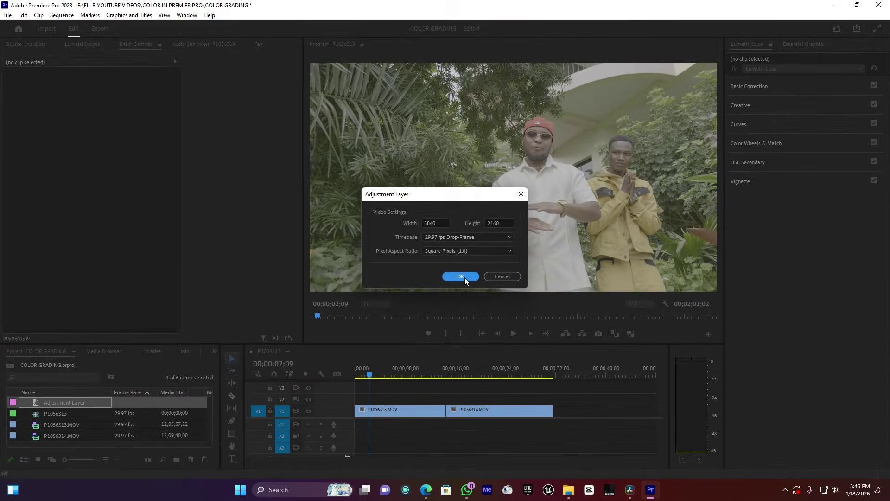
click(465, 277)
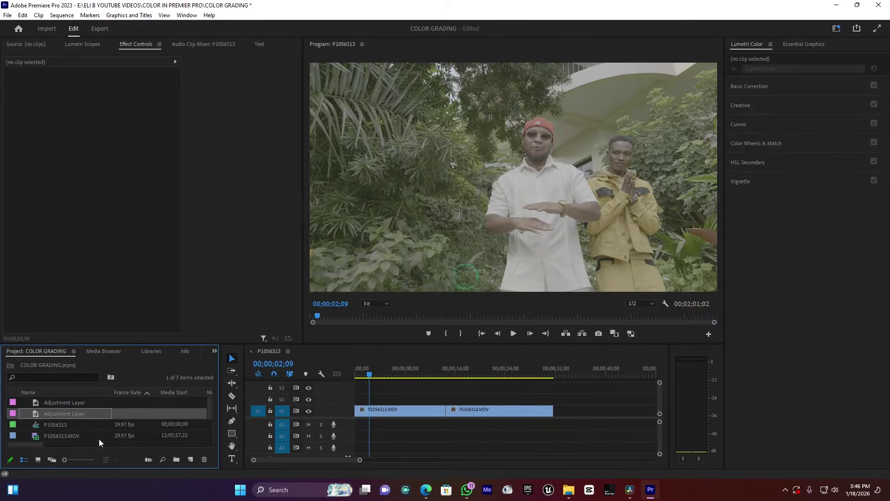
drag(63, 414, 444, 399)
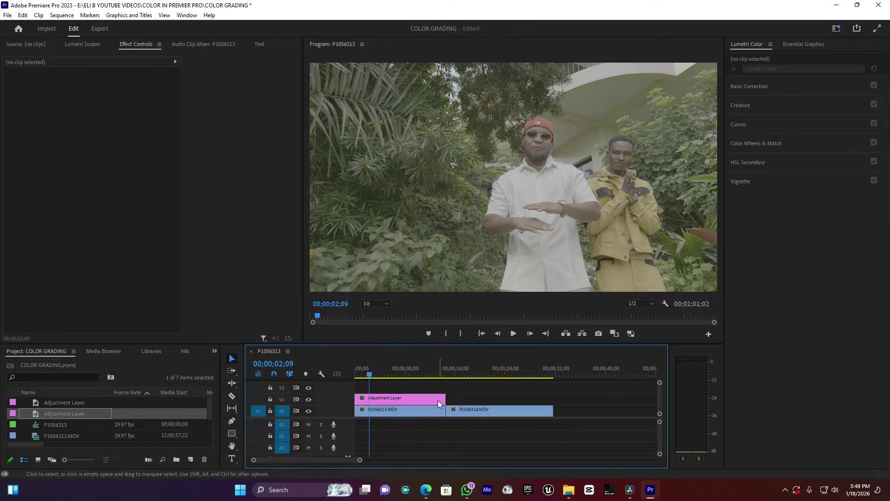
click(404, 402)
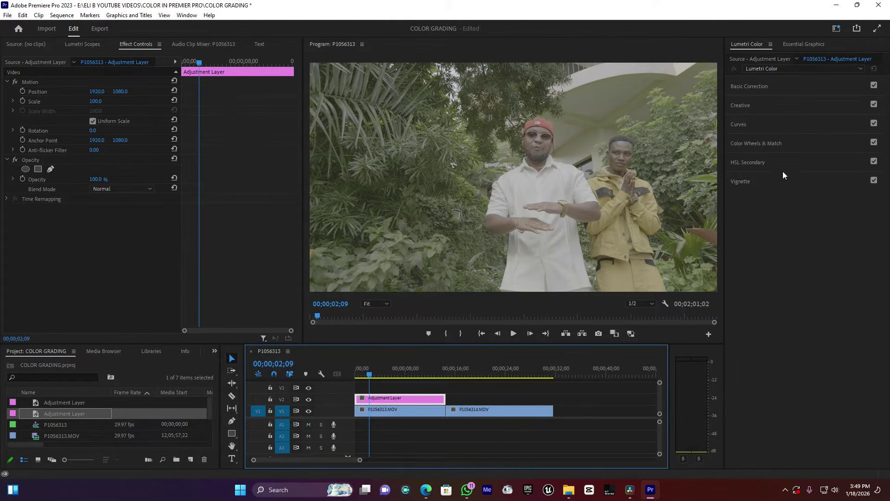
Try Contrast 100 and Blacks -100 in the adjustment layer's Basic Correction, and undo both changes
click(751, 90)
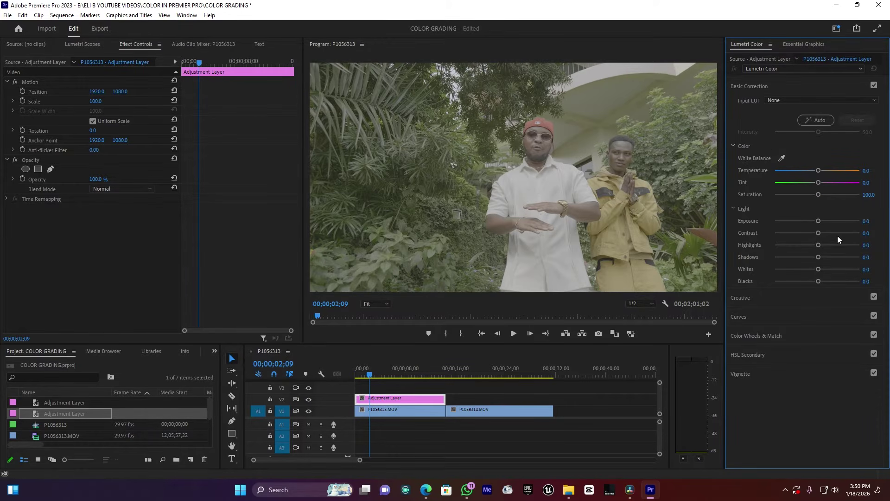
drag(818, 233, 860, 232)
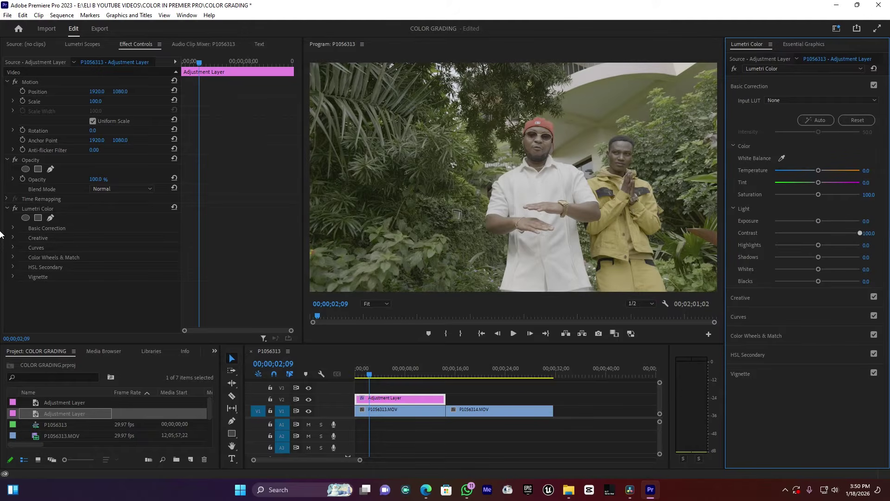
drag(812, 280, 764, 279)
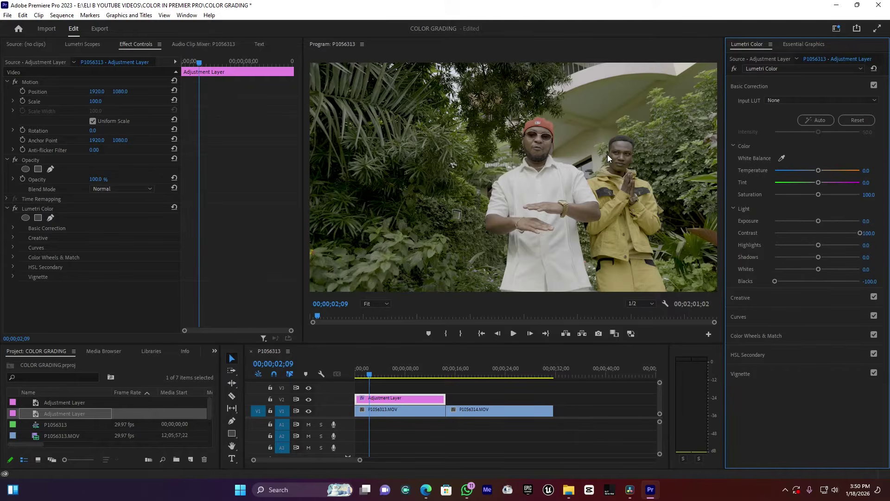
key(ctrl+z)
key(ctrl+z)
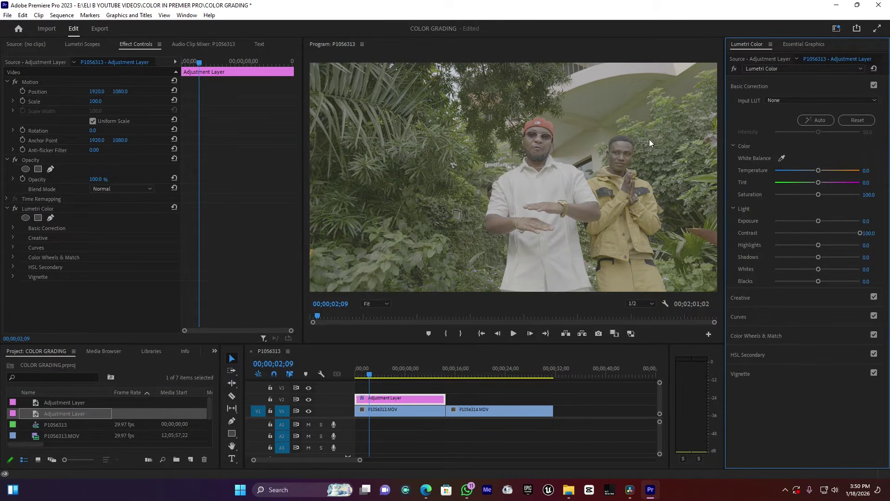
key(ctrl+z)
click(751, 86)
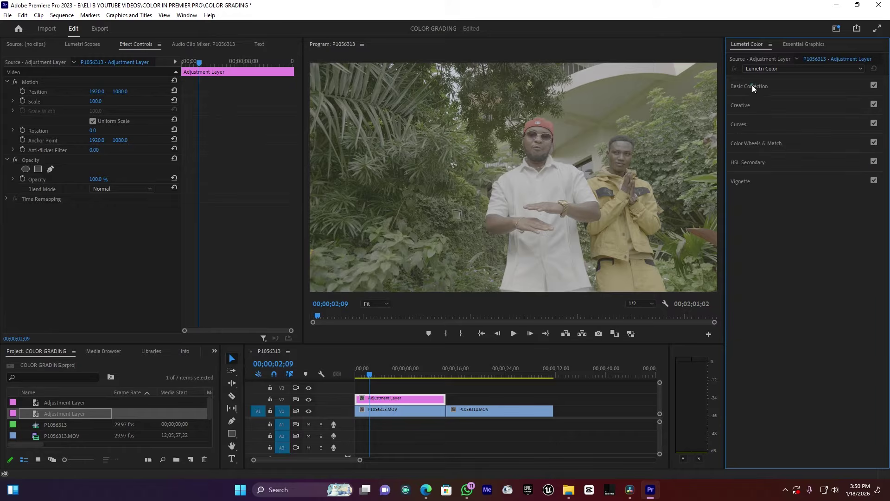
Pull the adjustment layer's white RGB curve endpoints inward and add a lowered shadow point and a raised highlight point for an S-curve
click(747, 122)
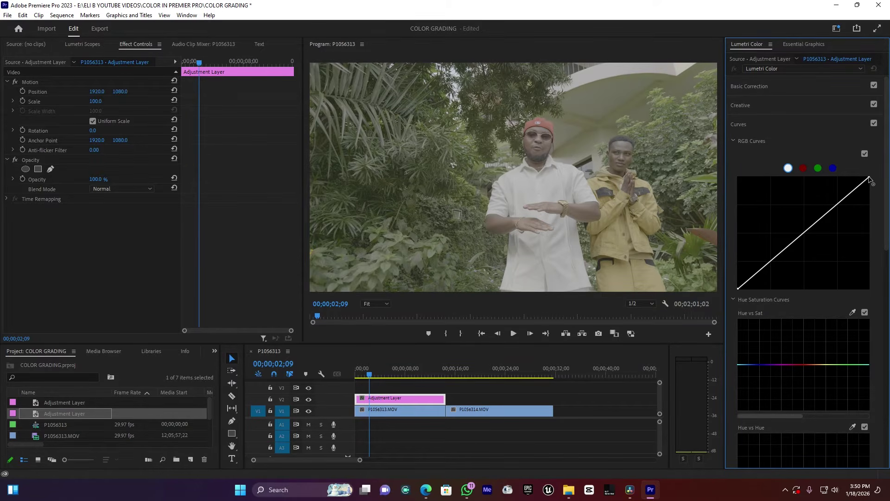
drag(868, 179, 849, 177)
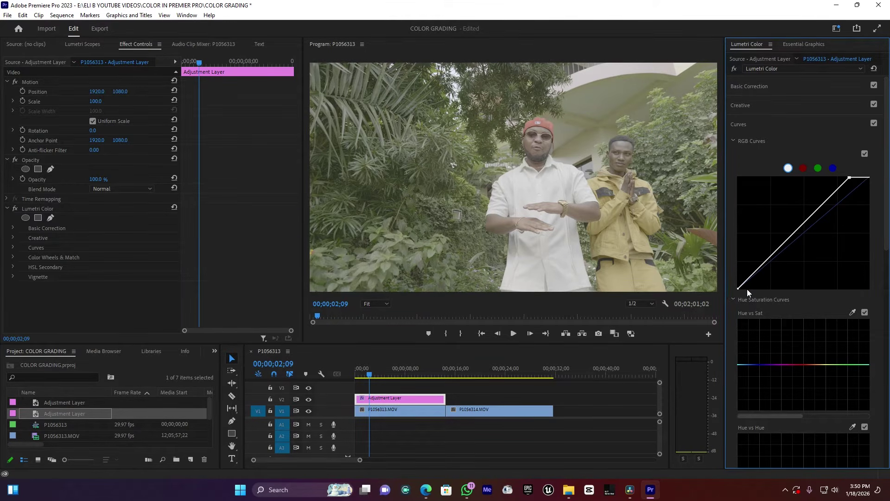
drag(739, 288, 762, 291)
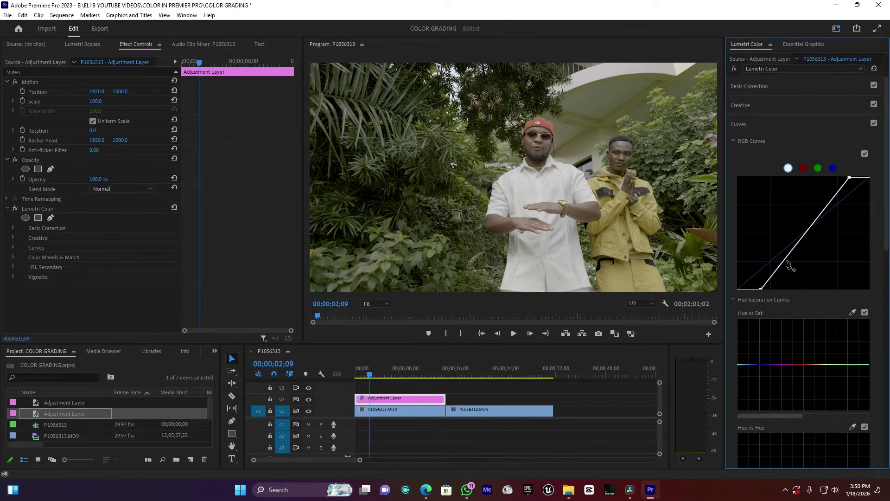
drag(788, 263, 791, 266)
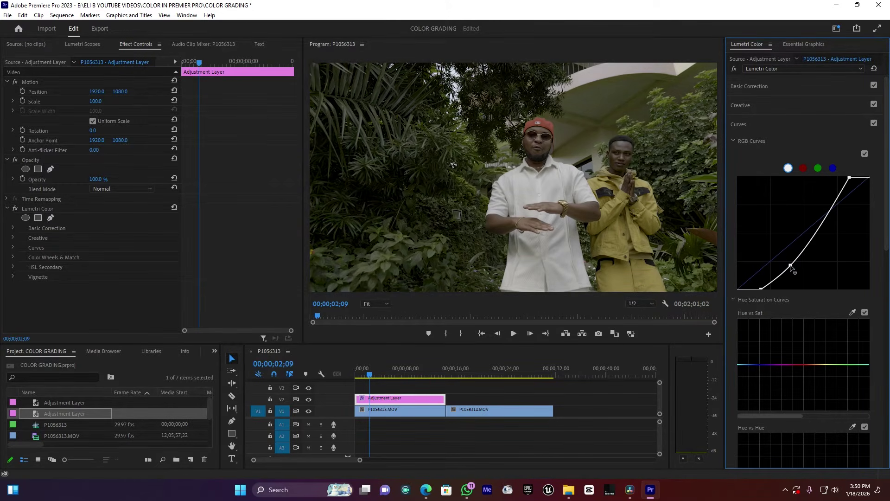
drag(830, 210, 827, 204)
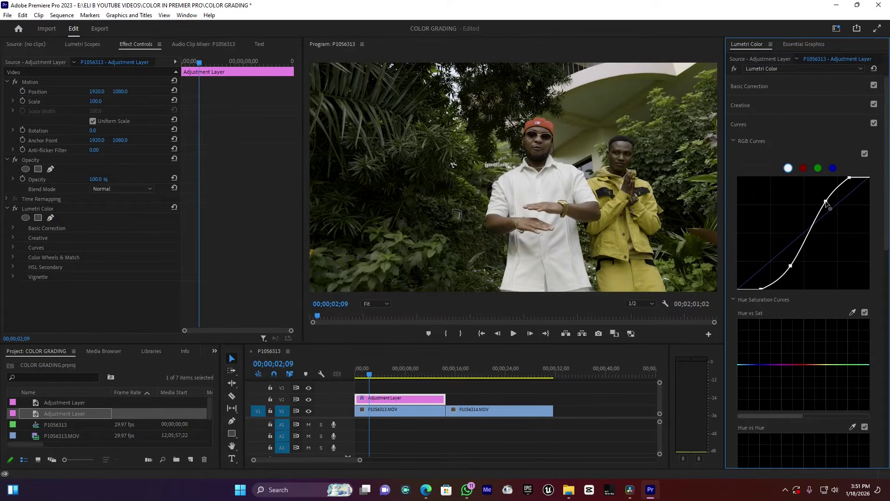
drag(791, 266, 787, 265)
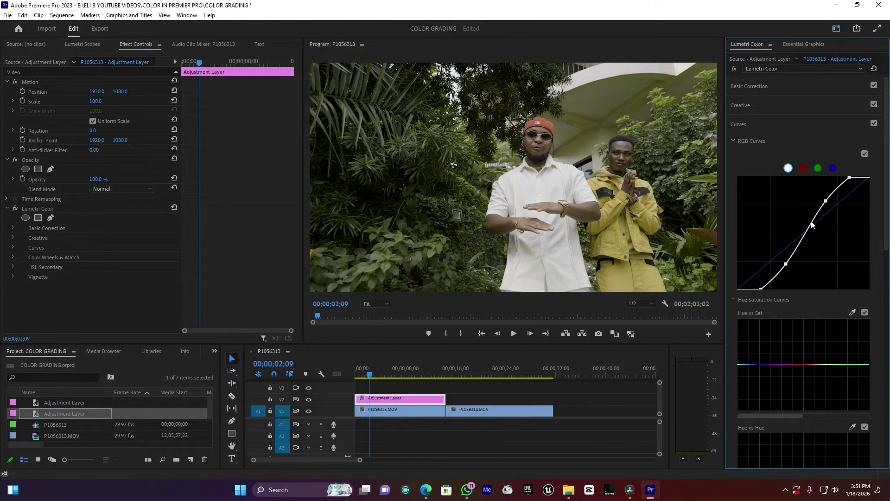
Show the Lumetri Scopes and fine-tune the S-curve's highlight, shadow and black points on the adjustment layer
click(94, 46)
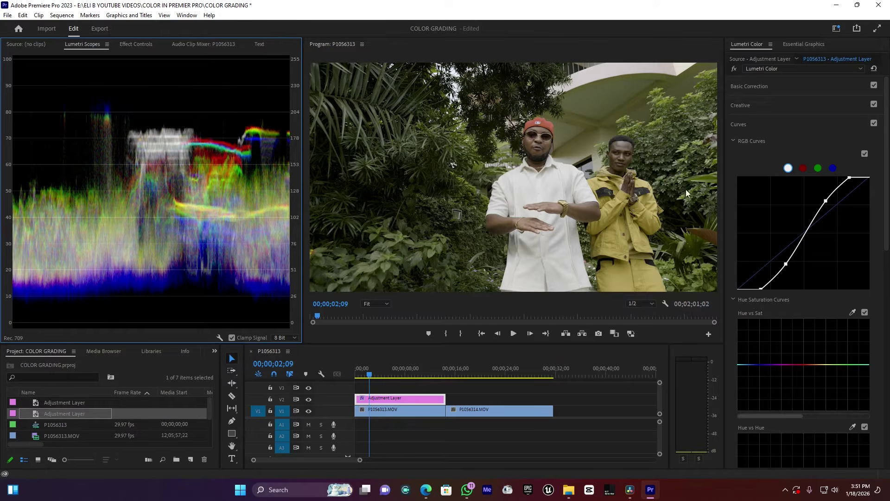
drag(826, 200, 822, 197)
click(408, 399)
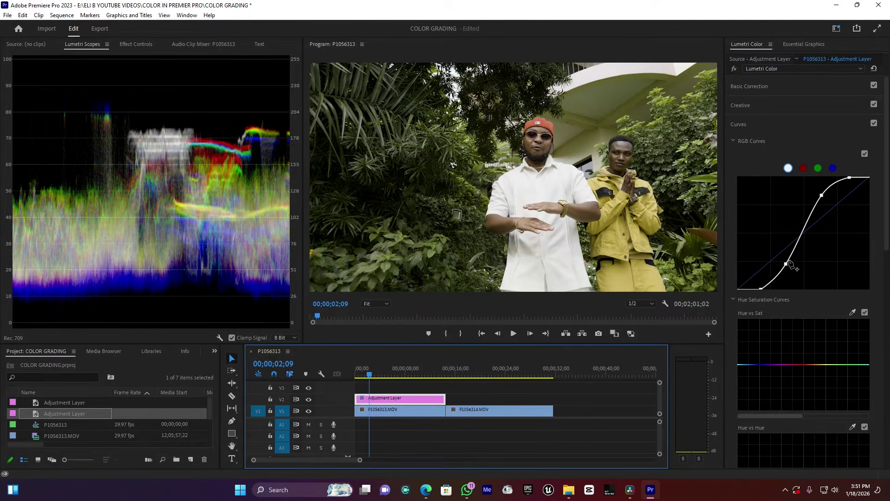
drag(788, 264, 782, 265)
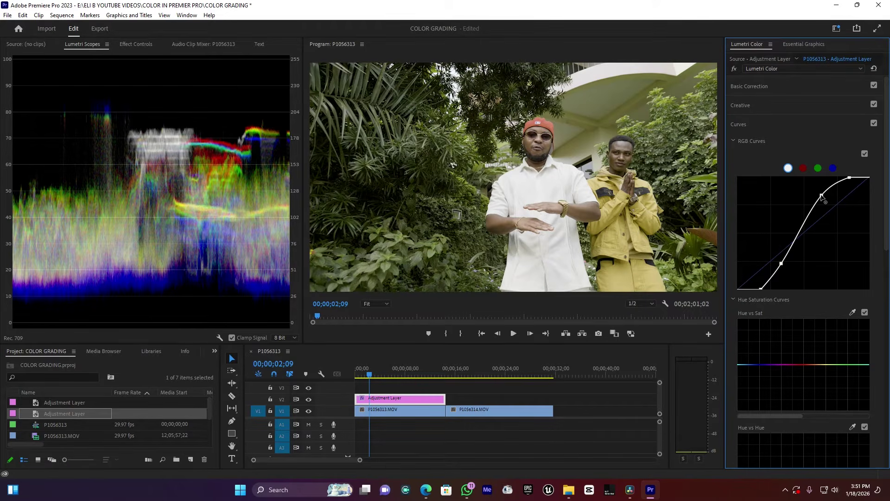
drag(822, 196, 823, 197)
drag(760, 288, 781, 265)
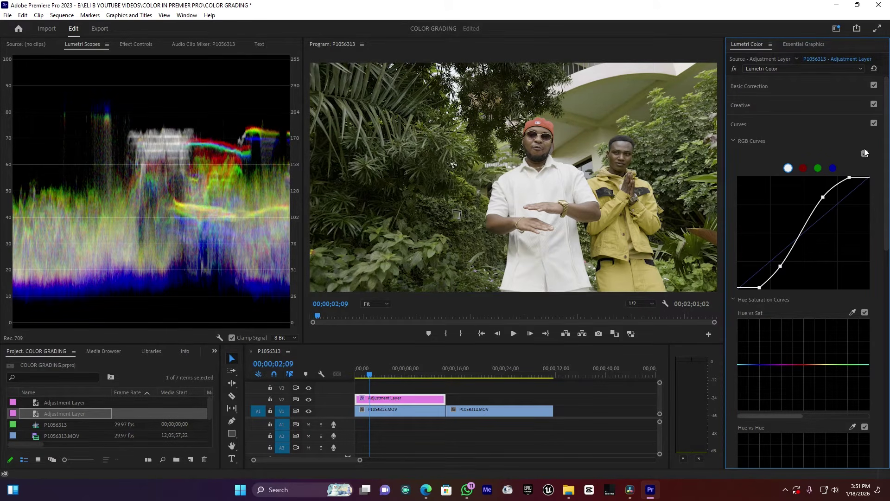
Compare the image with and without the Curves adjustment, leaving it enabled, and collapse the Curves section
click(873, 124)
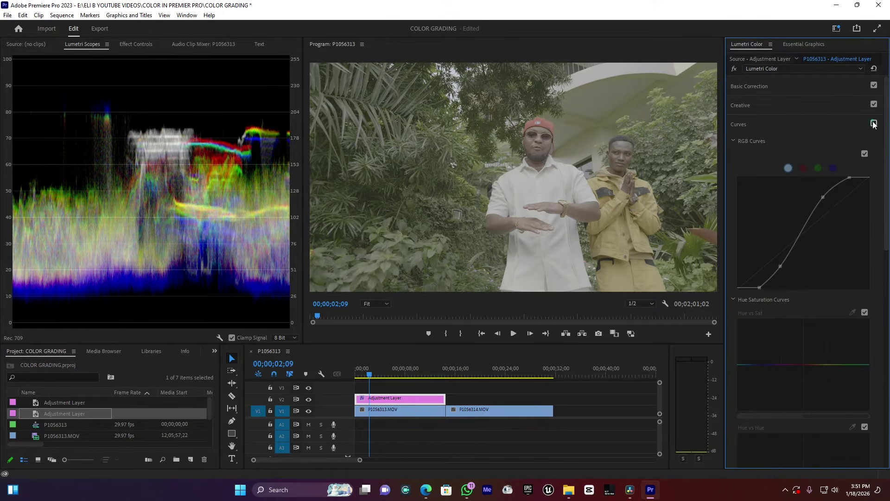
click(874, 124)
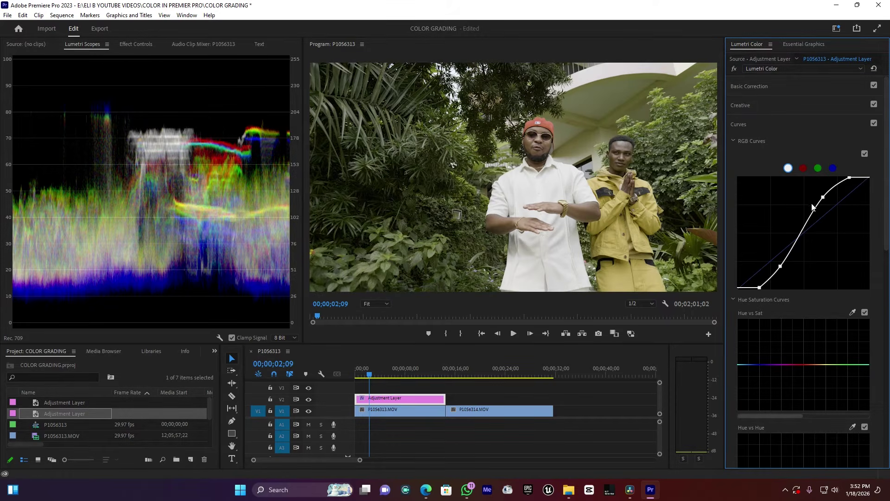
click(741, 125)
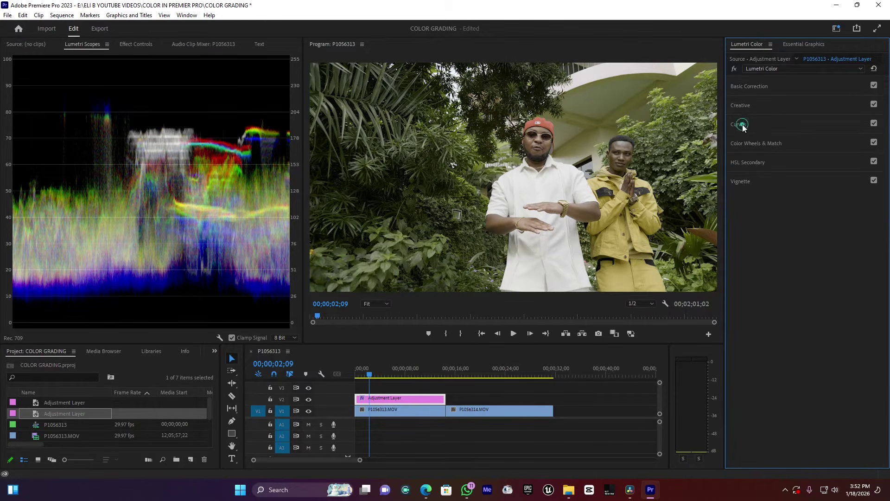
In Basic Correction, set Saturation to 117.4, Contrast to 9.8 and Exposure to 0.2, and lower Blacks slightly
click(759, 87)
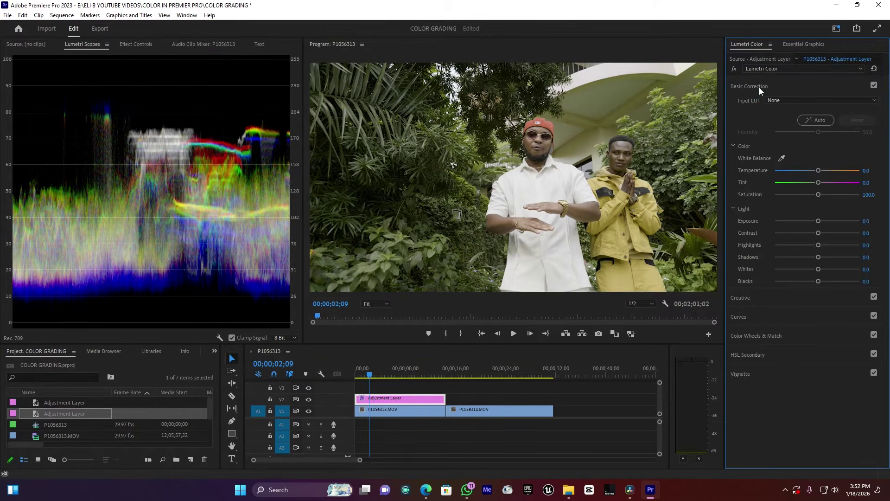
drag(818, 195, 825, 195)
drag(819, 233, 822, 233)
drag(819, 221, 820, 222)
click(819, 223)
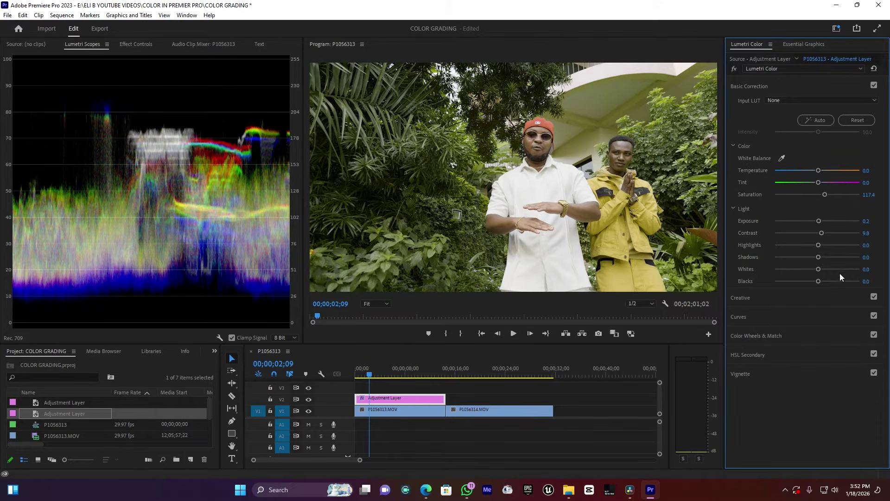
drag(819, 283, 816, 282)
click(755, 88)
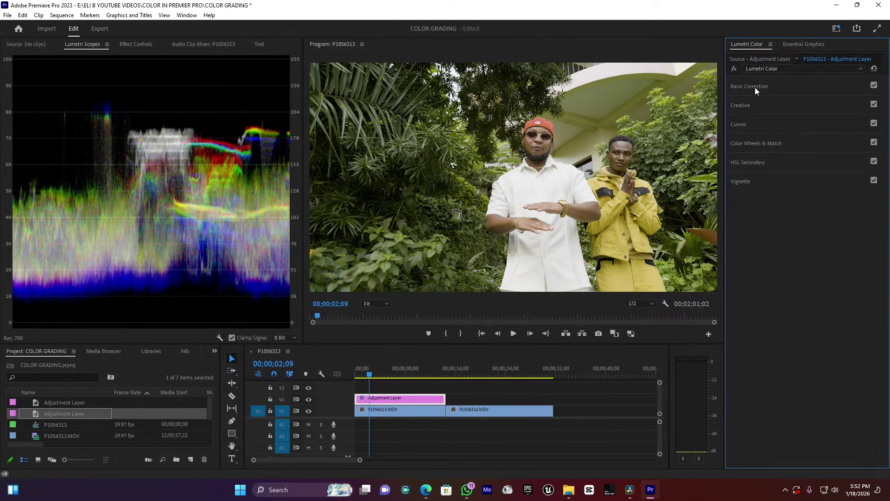
In the Creative adjustments, set Sharpen to 35.9 while checking the foreground man's face at 75% zoom, and return the preview to Fit
click(744, 103)
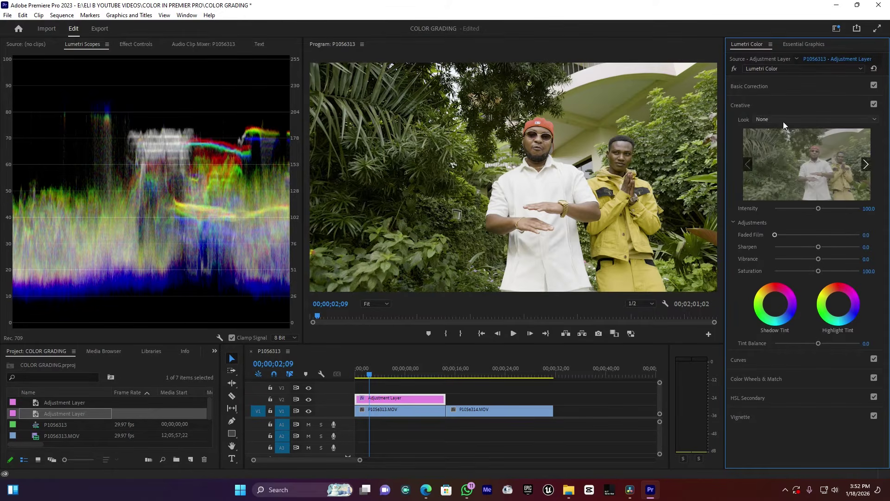
click(381, 305)
click(384, 356)
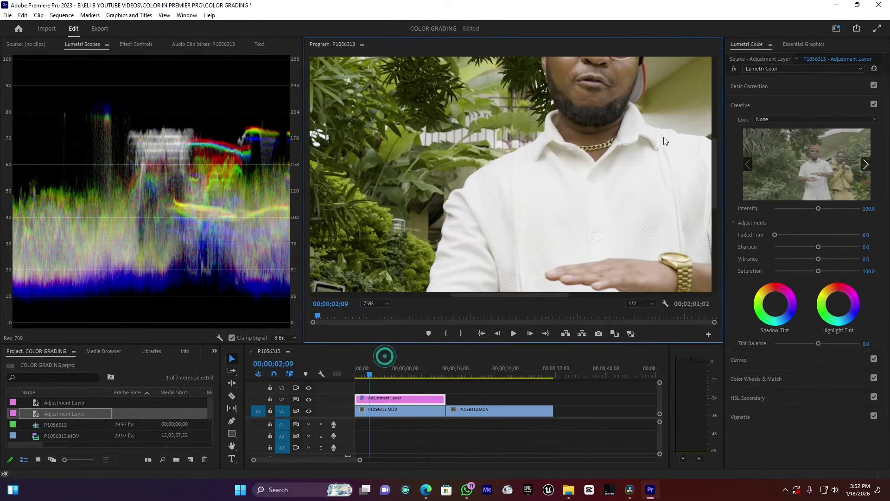
click(716, 140)
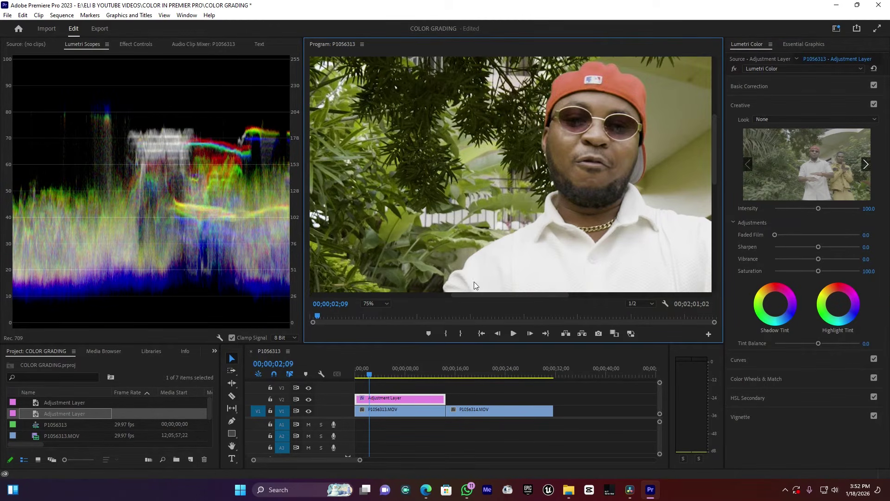
drag(474, 294, 487, 296)
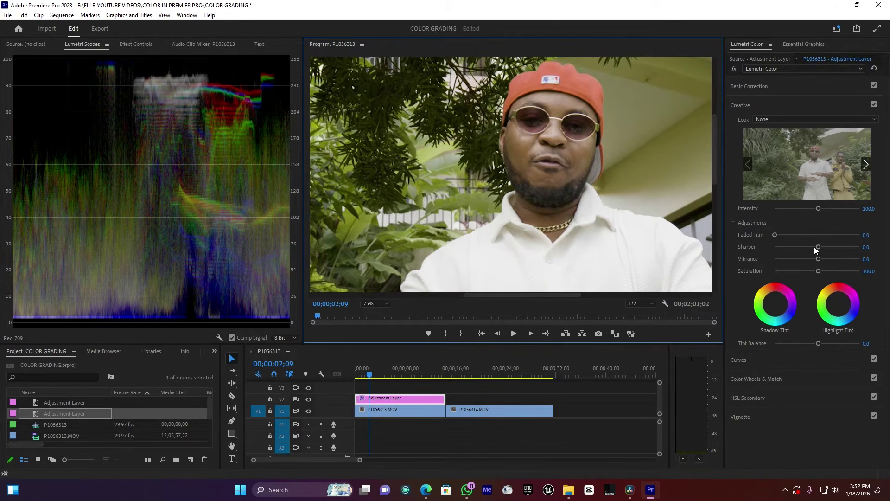
drag(814, 247, 797, 247)
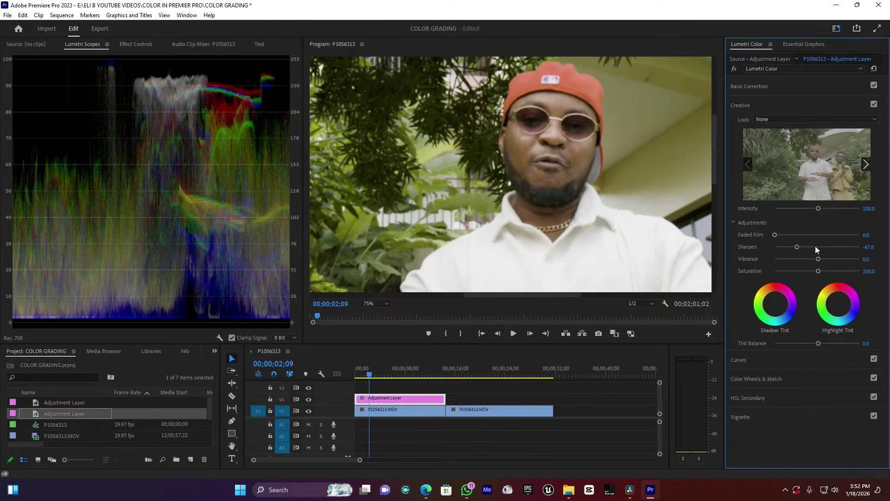
drag(821, 246, 829, 246)
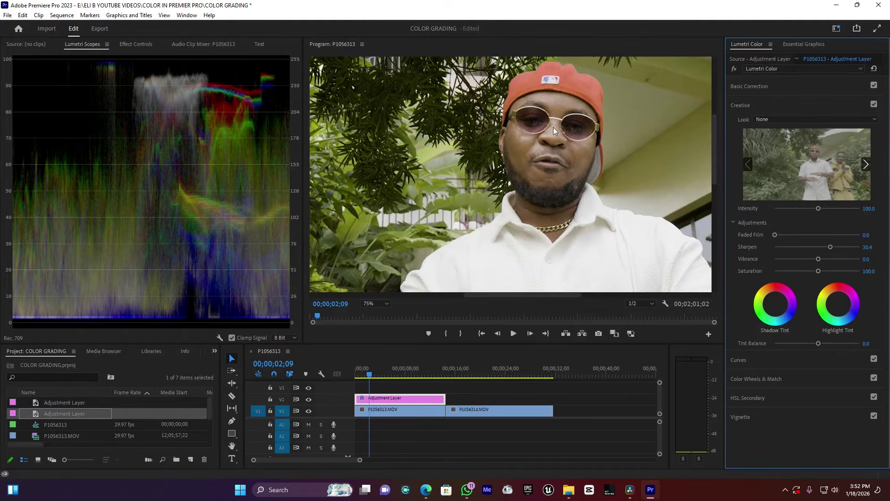
drag(832, 247, 834, 247)
click(370, 303)
click(377, 333)
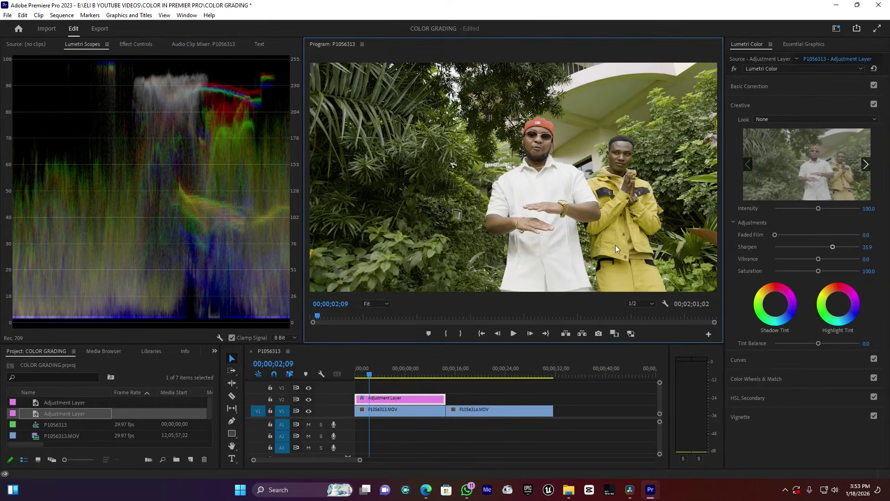
Try a Vibrance of 23.9 in the Creative adjustments and undo it
drag(819, 258, 828, 261)
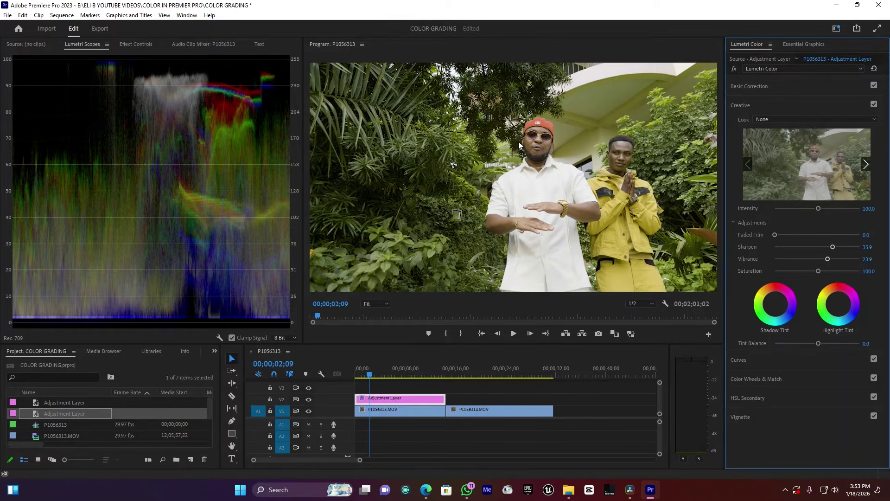
key(ctrl+z)
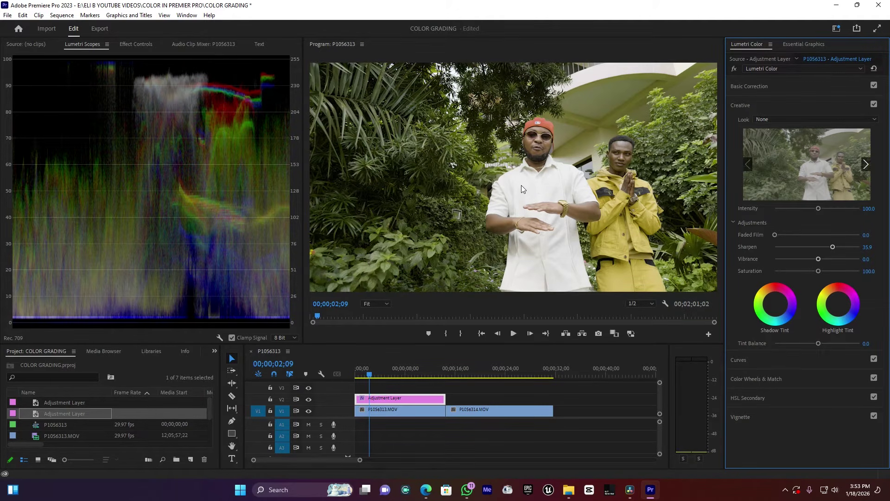
Cool the image slightly by setting the Basic Correction Temperature to -2, and collapse the section
click(754, 86)
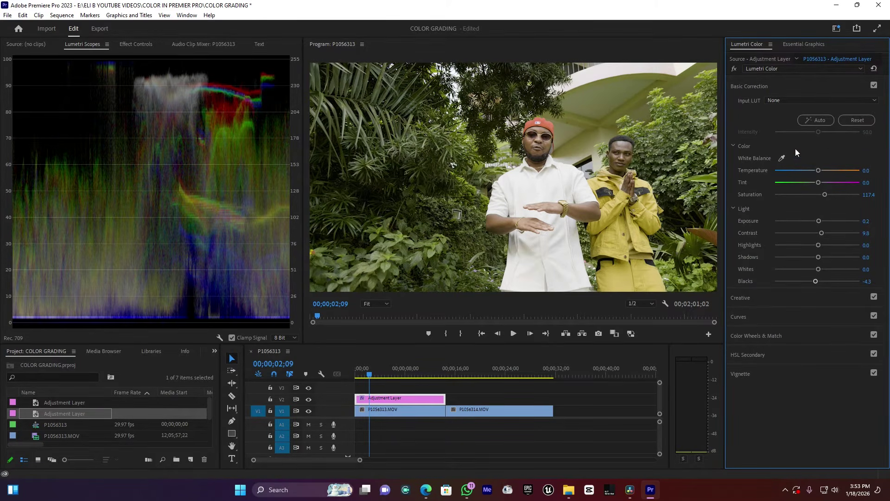
drag(817, 168, 814, 166)
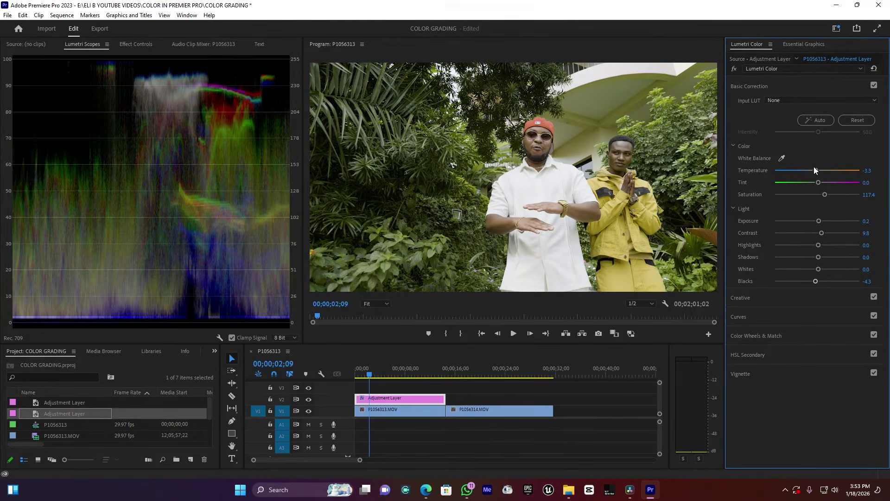
click(869, 170)
text(-2)
key(Return)
click(746, 88)
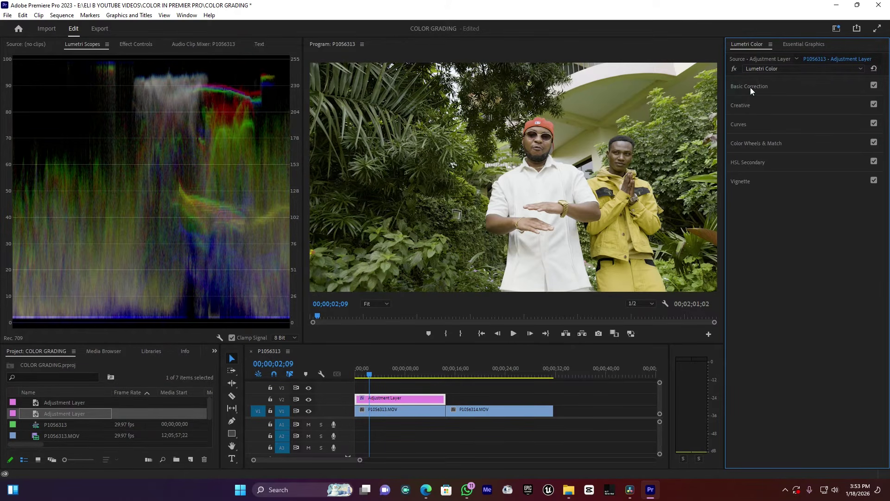
Sample the green foliage for the Hue vs Hue curve in the Hue Saturation Curves
click(741, 122)
scroll(757, 180, down, 2)
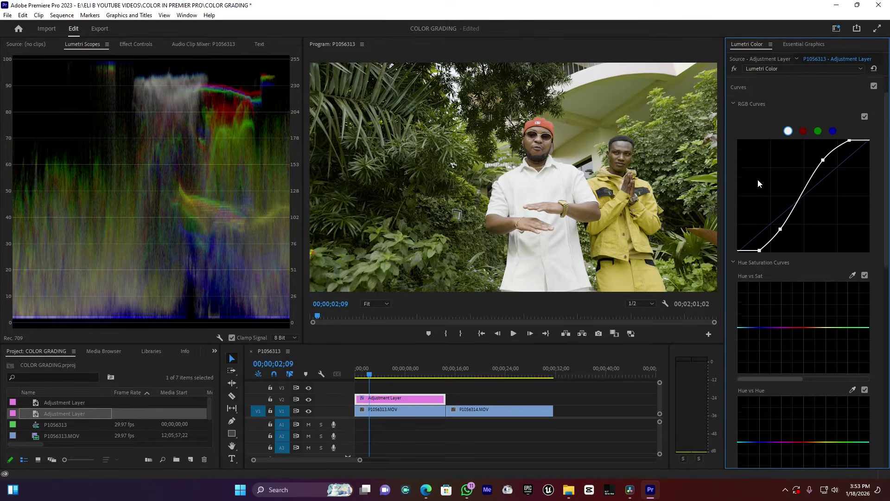
scroll(757, 180, down, 1)
scroll(775, 153, down, 2)
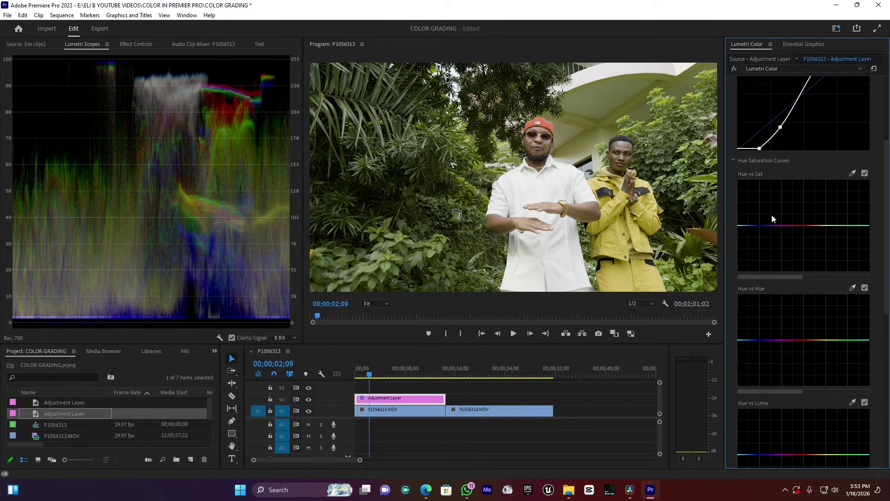
scroll(772, 216, down, 1)
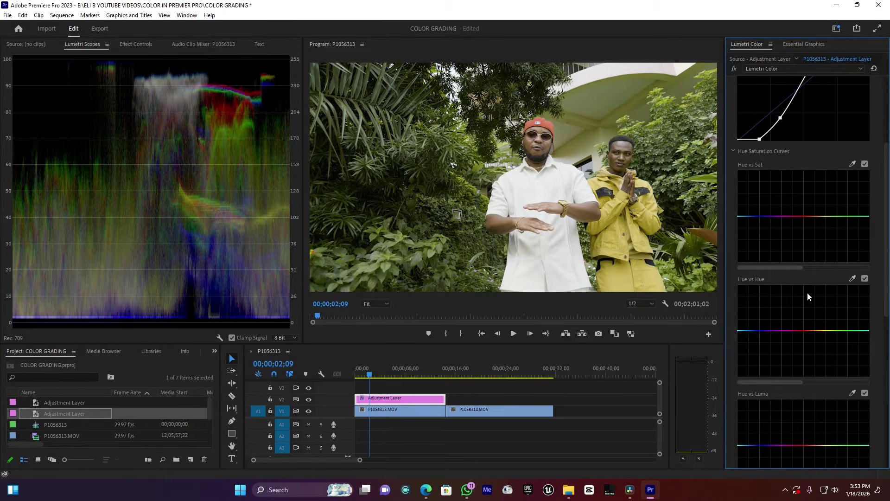
scroll(836, 317, down, 2)
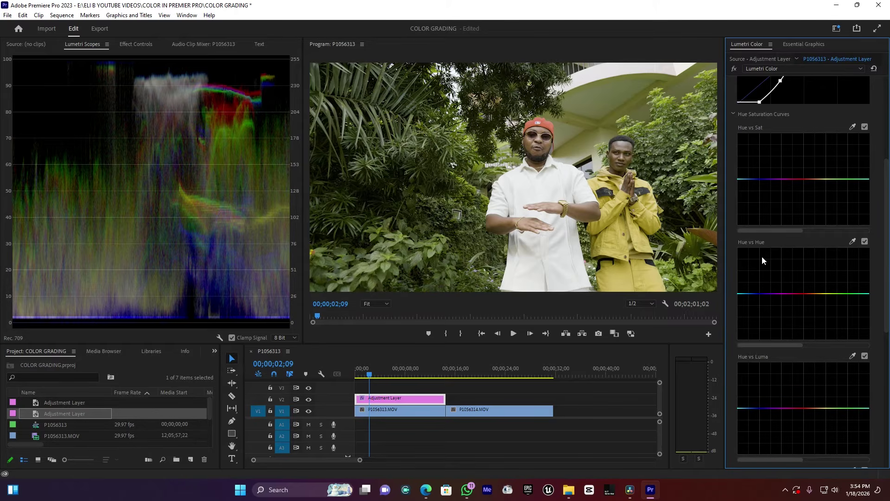
click(853, 239)
click(434, 250)
mouse_move(833, 293)
mouse_down()
mouse_move(836, 305)
mouse_move(832, 295)
mouse_up()
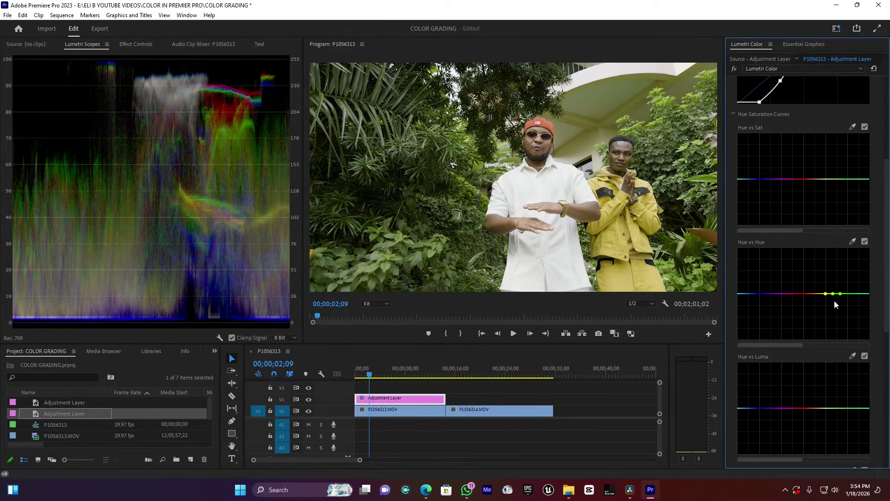
Widen the Hue vs Hue range around yellow-green with new outer points and pull the middle point down to make the foliage greener
double_click(824, 295)
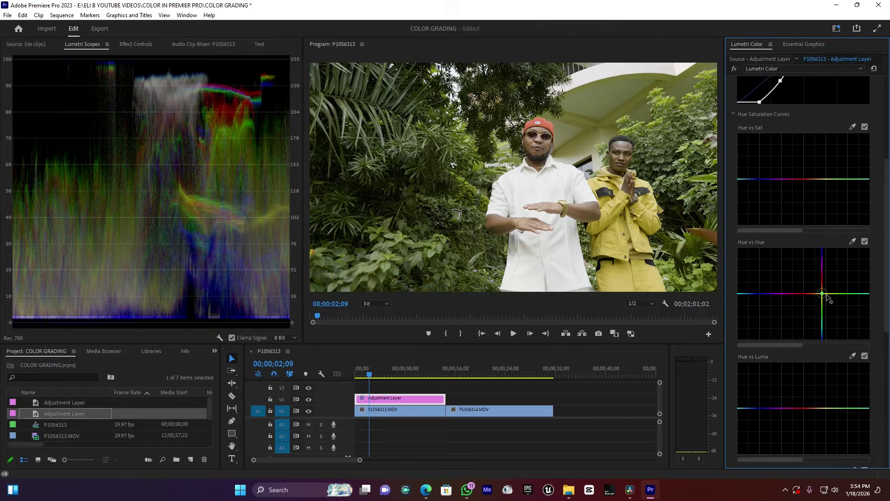
click(858, 293)
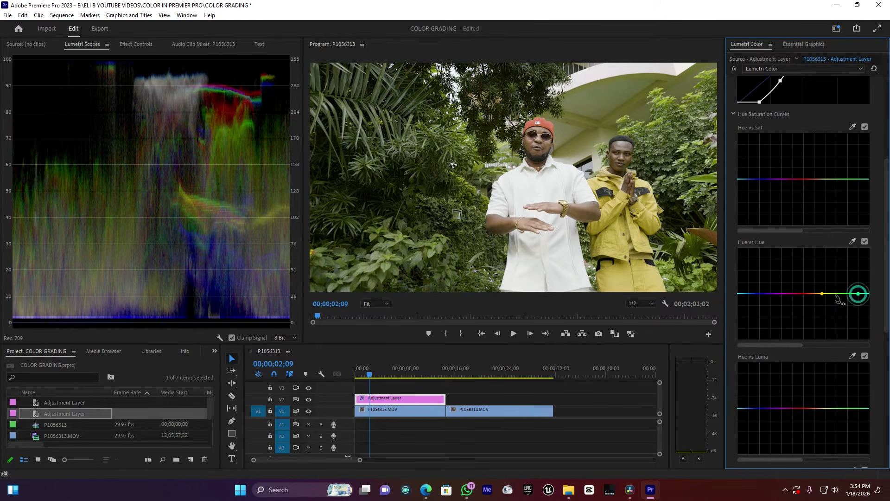
drag(831, 293, 832, 299)
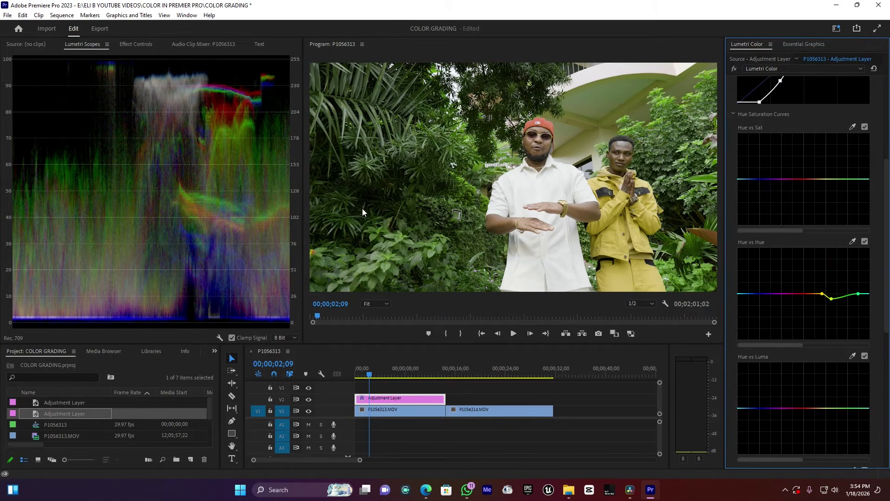
mouse_move(831, 298)
mouse_down()
mouse_move(830, 287)
mouse_move(837, 325)
mouse_move(834, 309)
mouse_up()
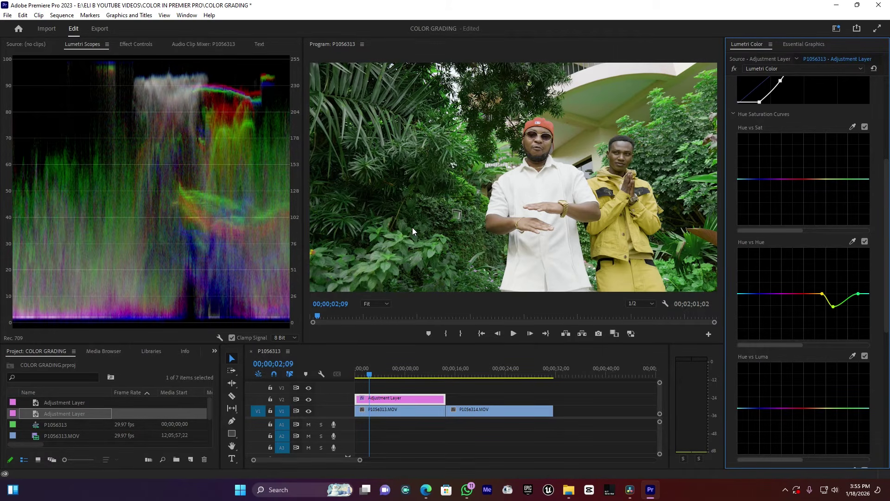
Add points around yellow-green on the Hue vs Sat curve and lower the middle one to desaturate the foliage
click(822, 179)
click(858, 179)
drag(831, 179, 833, 191)
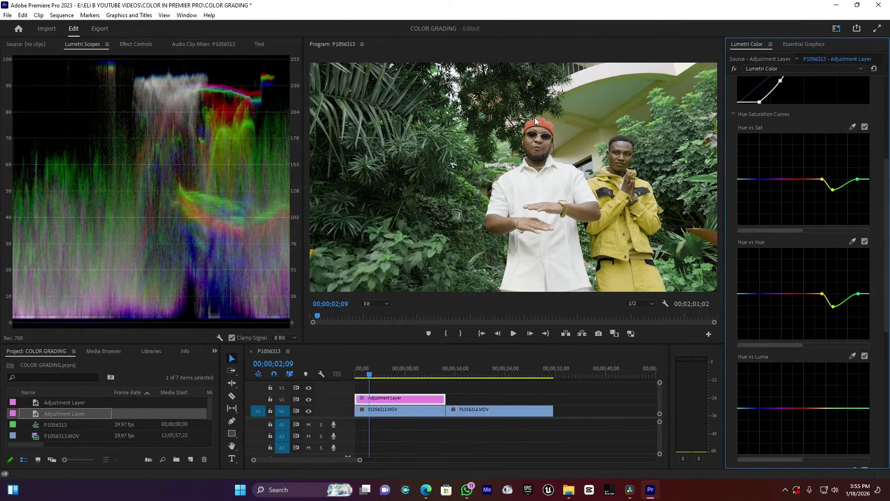
Sample the red cap for the Hue vs Sat curve and raise its red point slightly to boost saturation
click(852, 127)
click(544, 122)
drag(808, 179, 806, 175)
Sample the foreground man's face for the Hue vs Hue curve, nudge the orange skin-tone point slightly, and collapse the Curves section
click(853, 241)
click(533, 140)
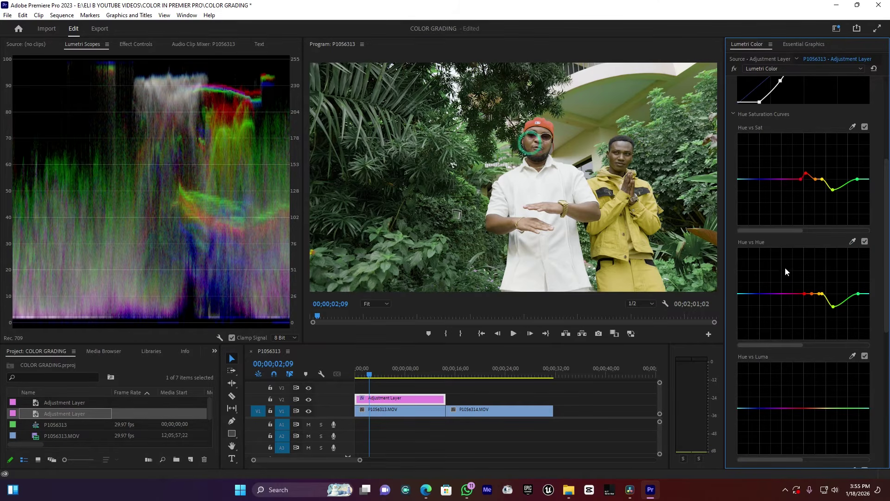
click(812, 294)
drag(812, 293, 813, 293)
mouse_move(816, 297)
mouse_down()
mouse_move(815, 285)
mouse_move(816, 297)
mouse_up()
scroll(808, 238, up, 5)
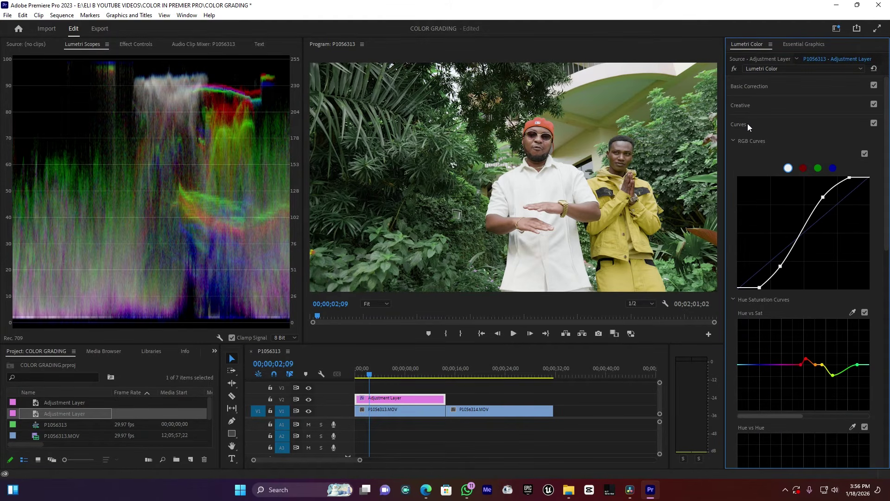
click(746, 125)
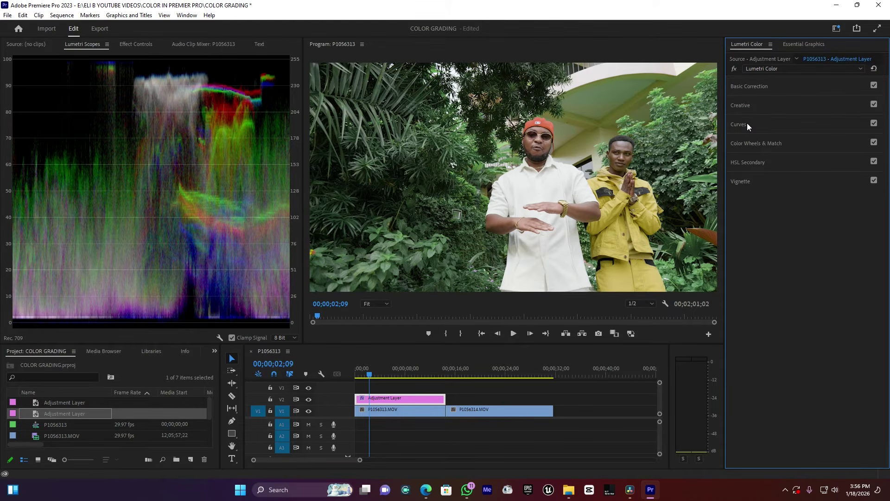
In Color Wheels & Match, darken the Shadows slightly and give them only a faint blue tint
click(753, 144)
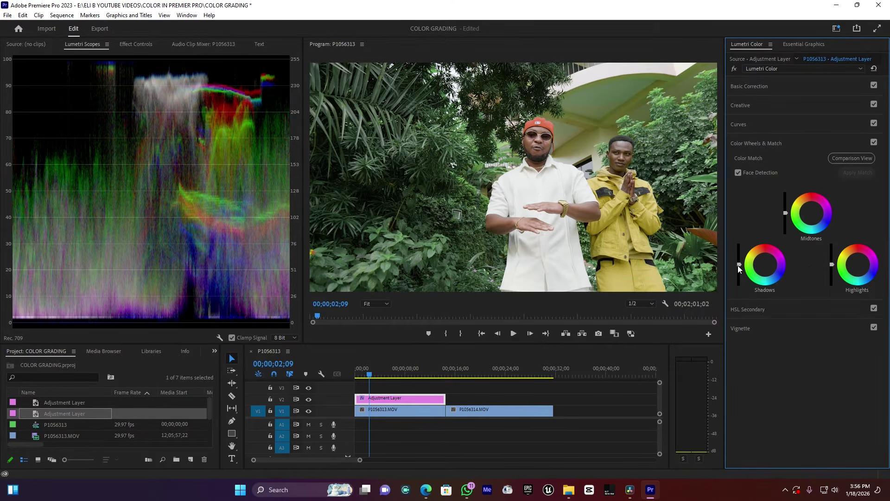
drag(738, 265, 738, 268)
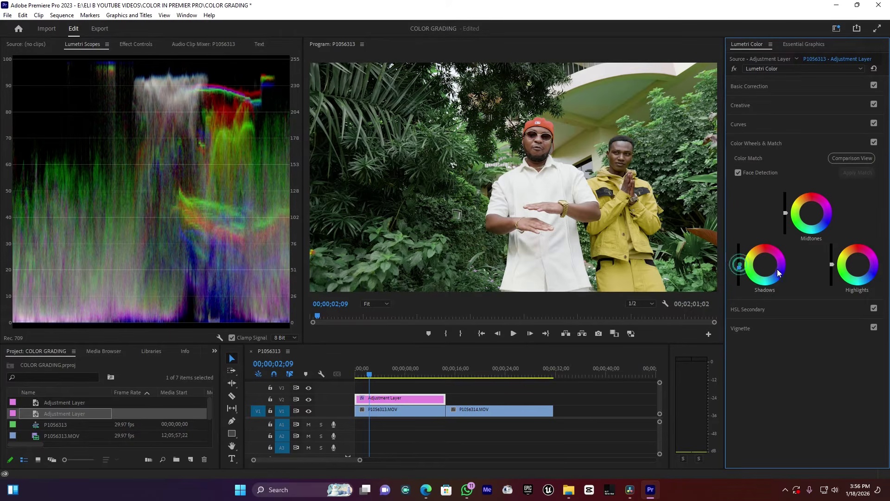
drag(764, 264, 766, 265)
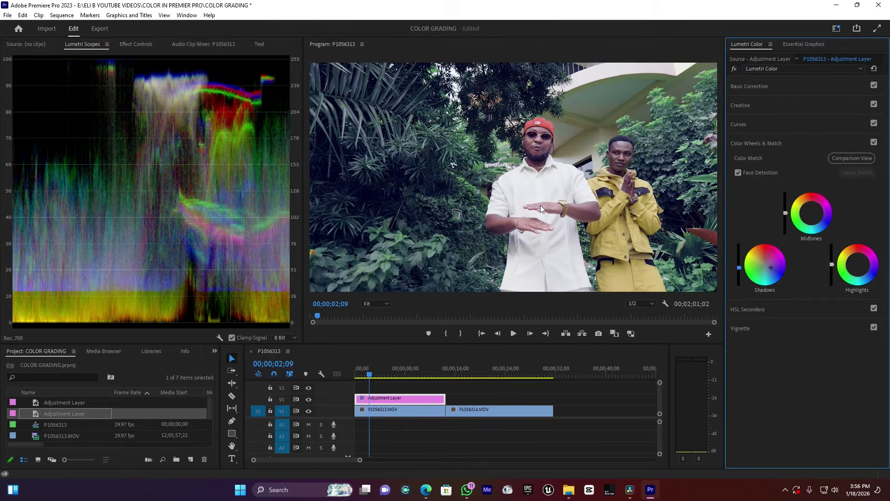
double_click(772, 270)
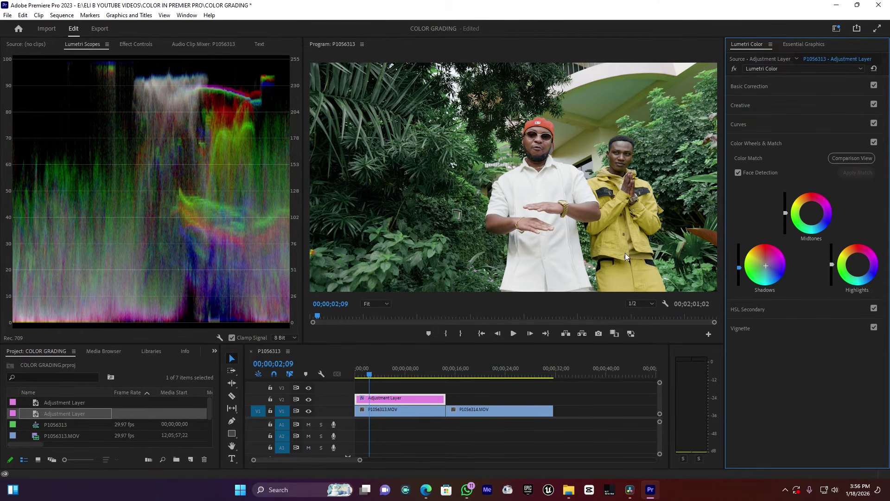
Tint the Midtones wheel very slightly toward red and the Highlights wheel slightly toward cyan-green
click(813, 216)
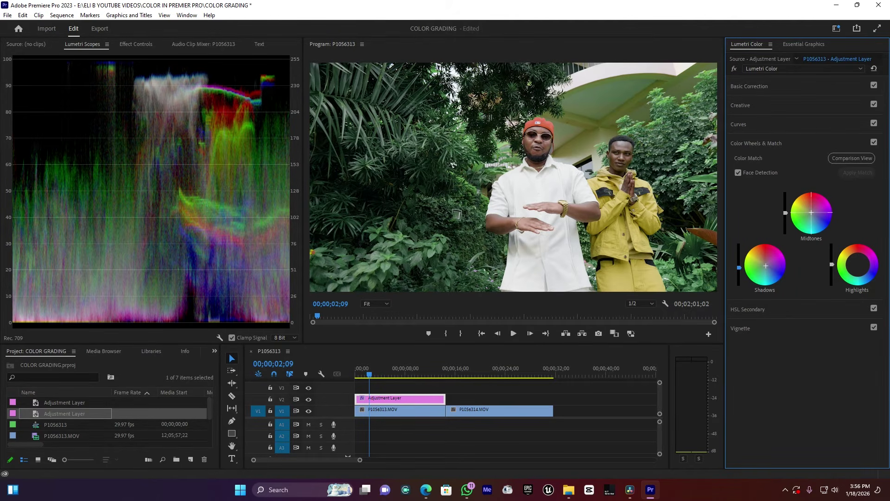
drag(811, 212, 811, 211)
drag(811, 211, 811, 211)
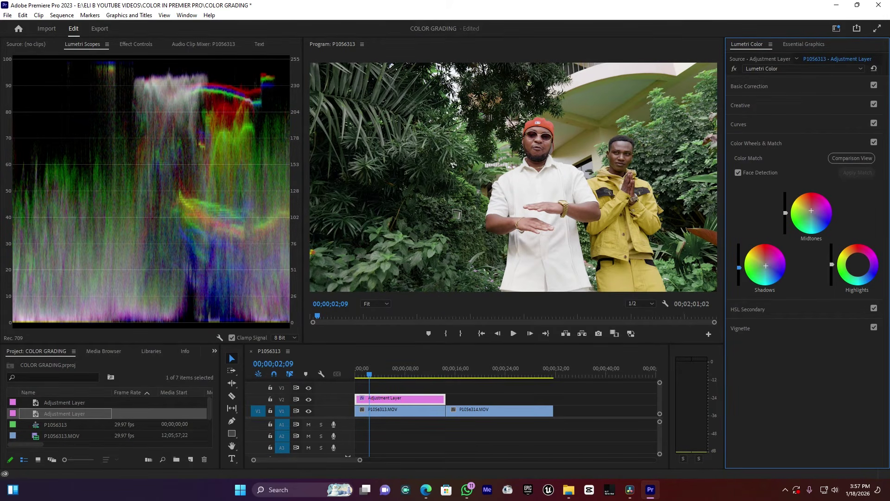
drag(861, 268, 851, 276)
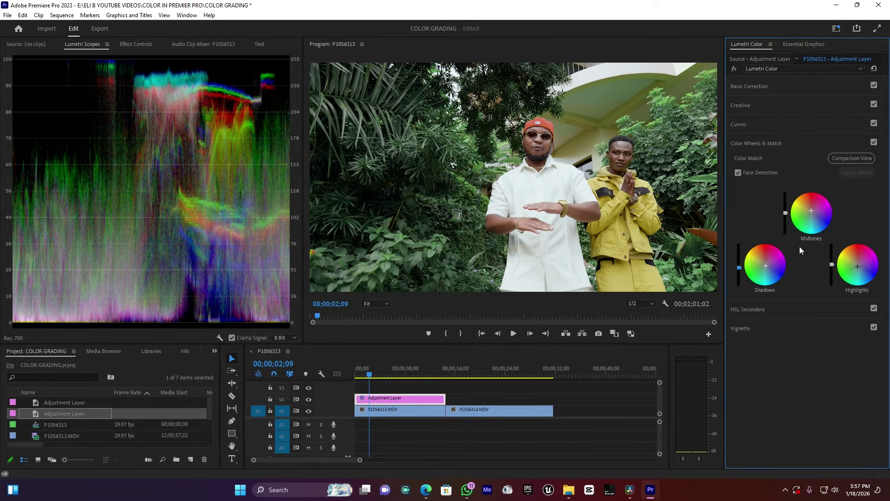
drag(860, 268, 857, 268)
Compare the image with and without Color Wheels & Match, leaving it enabled, and open the HSL Secondary section instead
click(874, 143)
click(874, 143)
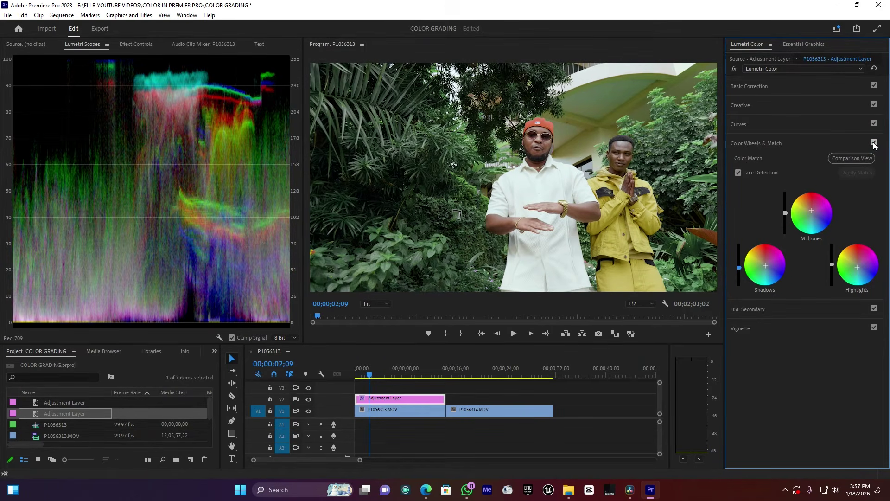
click(756, 144)
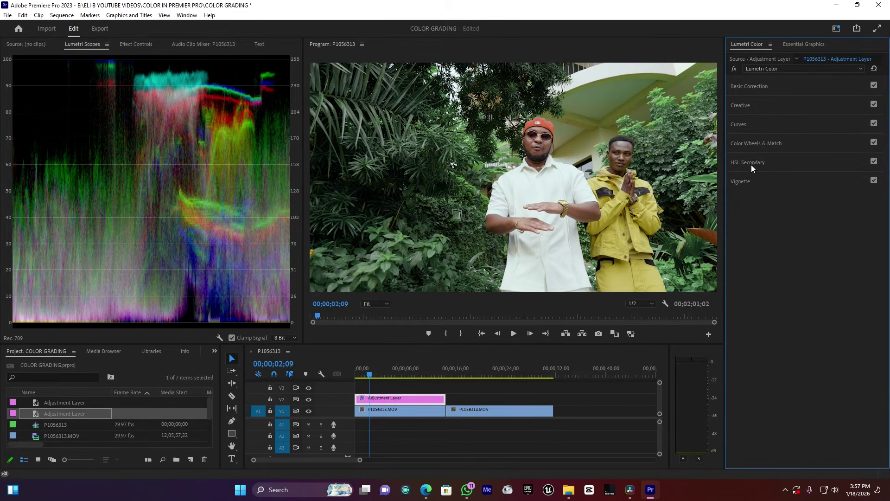
click(748, 162)
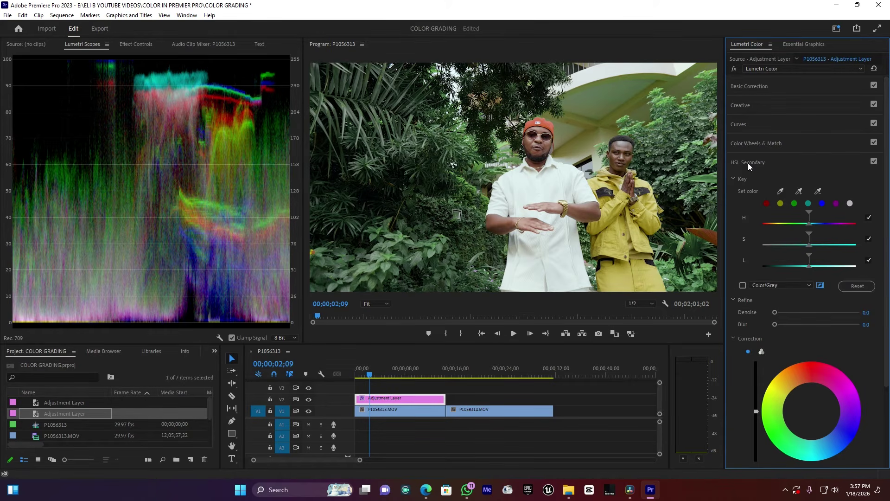
Key the reds in HSL Secondary, preview the Color/Gray mask, and slightly trim the low end of the saturation and luminance ranges
click(767, 204)
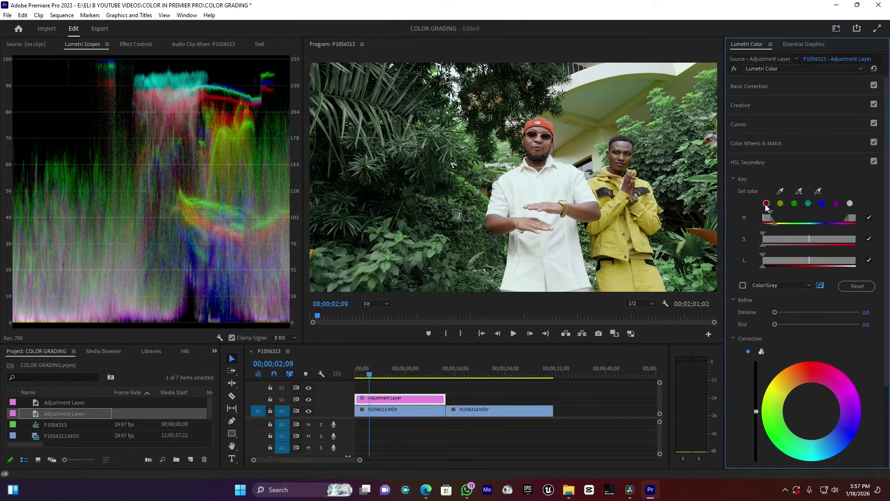
click(742, 285)
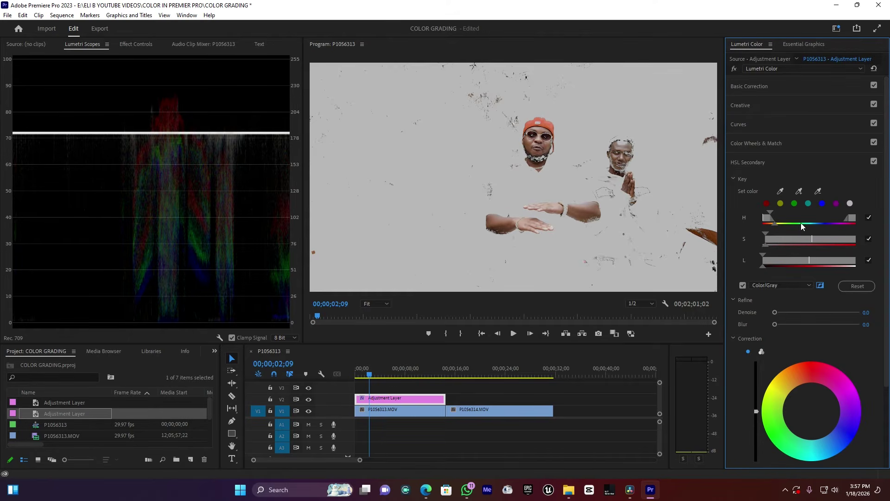
drag(777, 259, 777, 259)
click(768, 220)
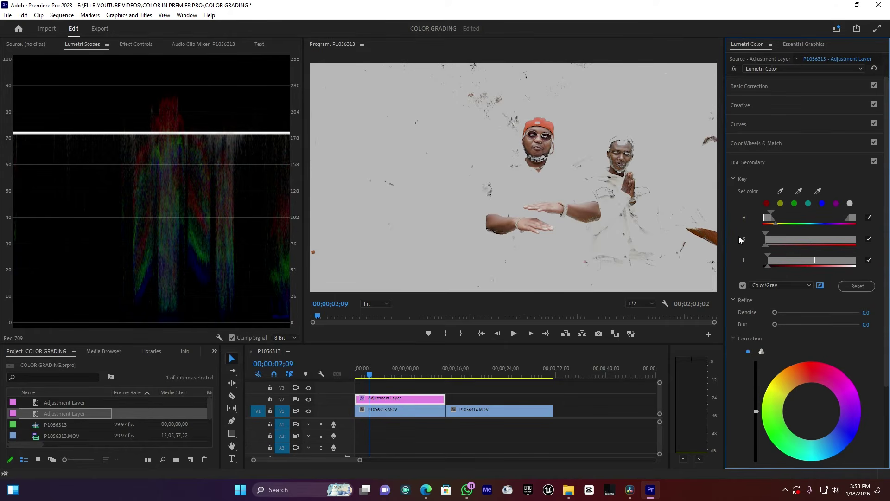
click(768, 219)
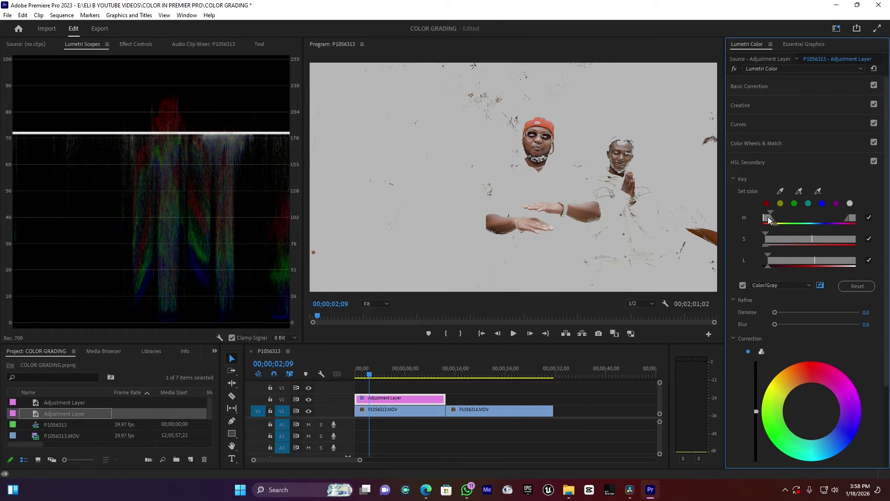
Refine the red key with Denoise 21.7 and Blur 7.2, and hide the mask preview
drag(780, 324, 791, 324)
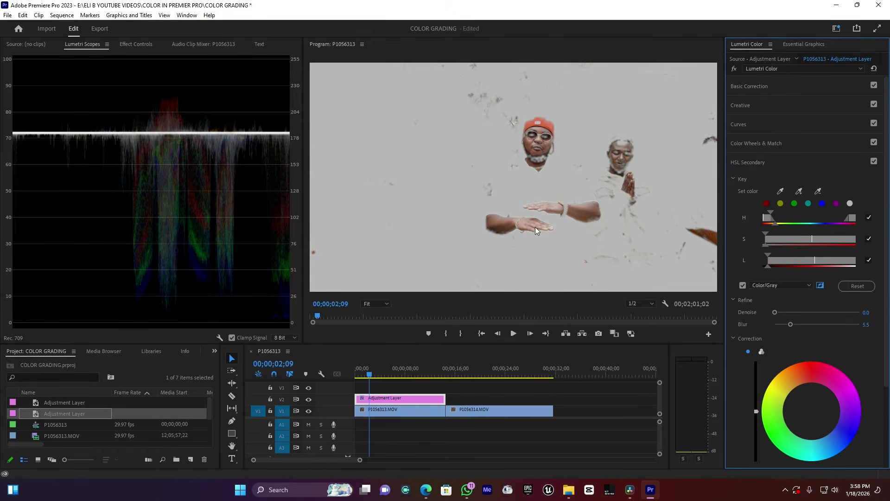
click(791, 312)
drag(791, 324, 795, 324)
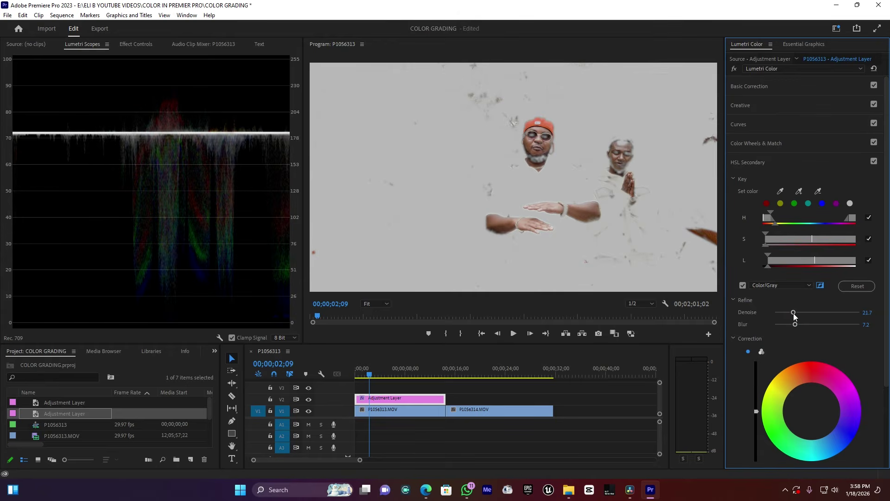
click(743, 286)
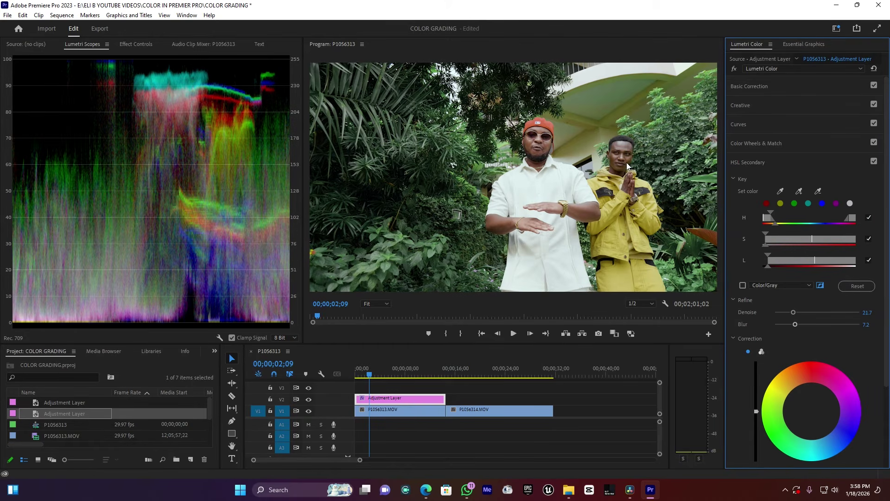
Warm the keyed skin tones to a Temperature of about 20.7, brighten them slightly, and collapse HSL Secondary
scroll(842, 344, down, 4)
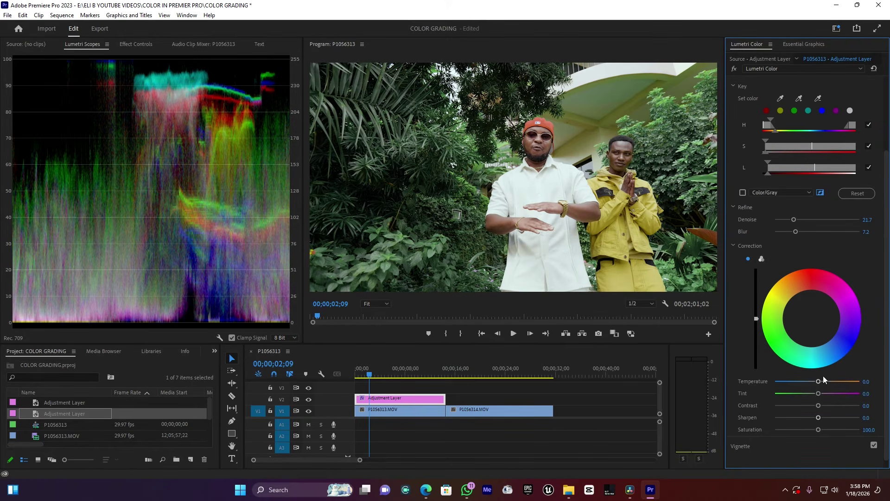
drag(820, 381, 826, 381)
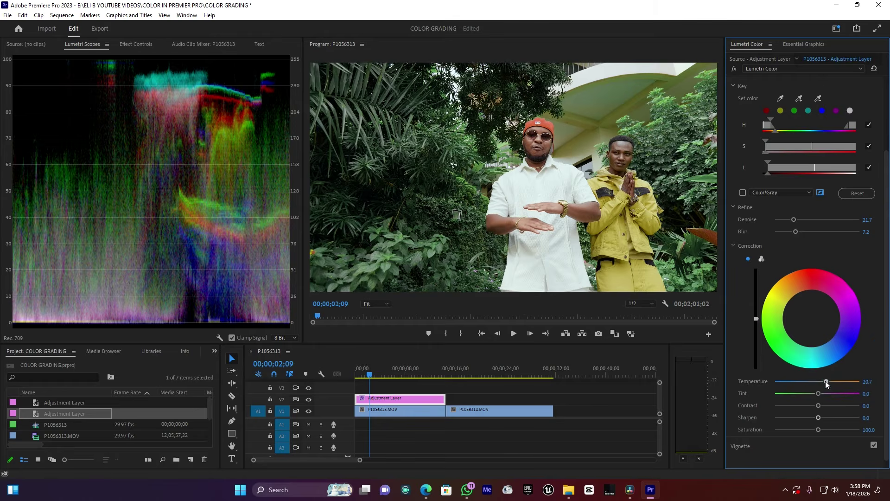
mouse_move(818, 379)
mouse_down()
mouse_move(774, 380)
mouse_move(826, 381)
mouse_up()
drag(757, 318, 757, 315)
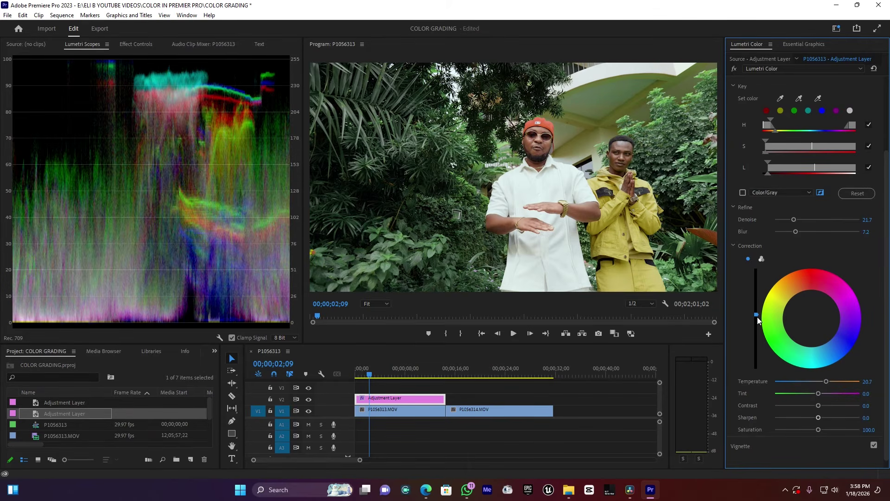
drag(825, 381, 827, 380)
scroll(727, 136, up, 4)
click(755, 159)
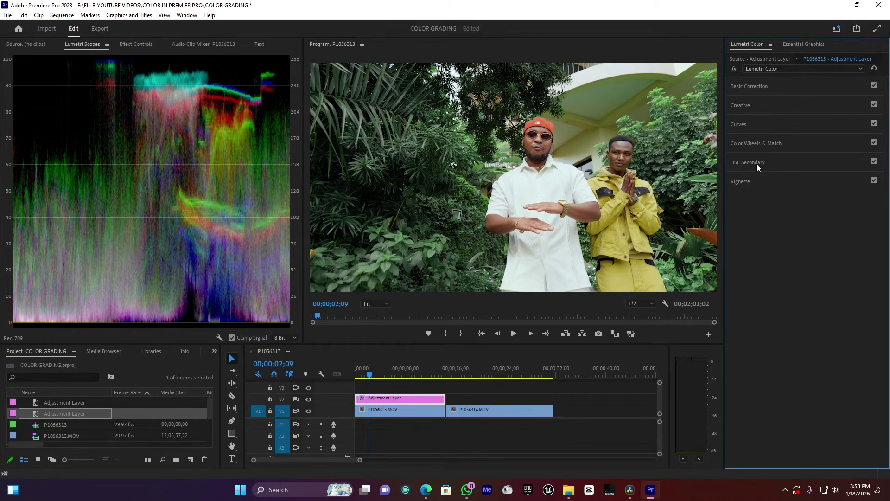
Reveal more video tracks in the timeline and place a second adjustment layer on V3 directly above the first
click(341, 416)
drag(342, 448, 342, 447)
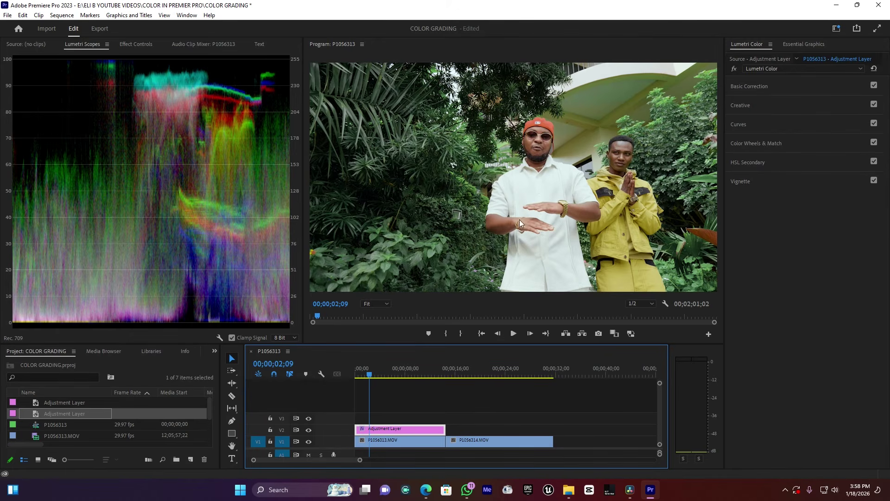
drag(60, 412, 436, 427)
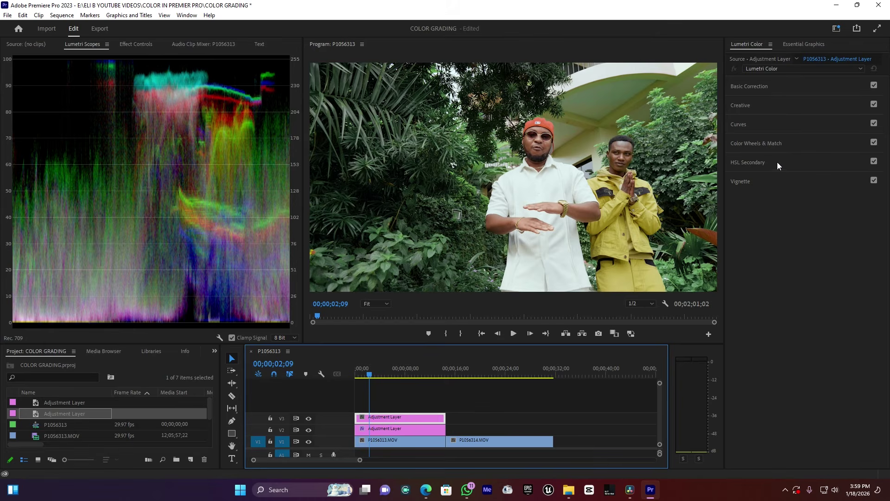
Key the reds in the new layer's HSL Secondary, set Denoise to 27.2 and Blur to 7.3 with the mask shown, and invert the mask
click(758, 163)
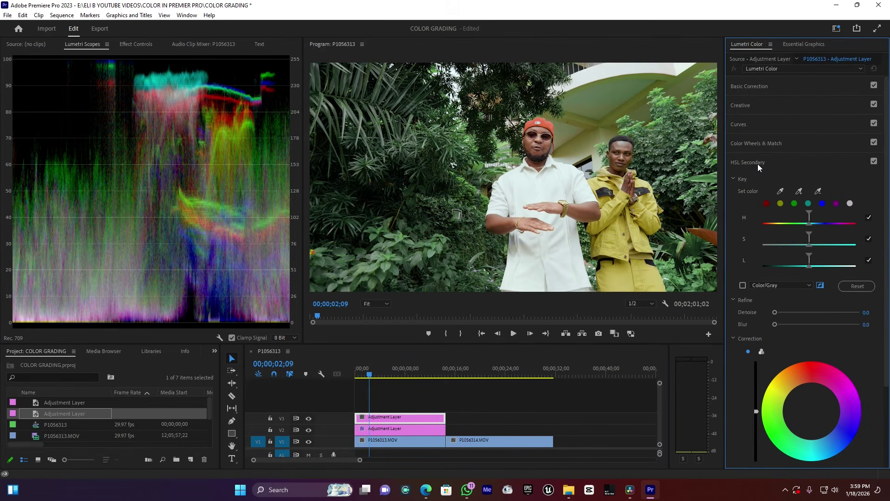
click(767, 204)
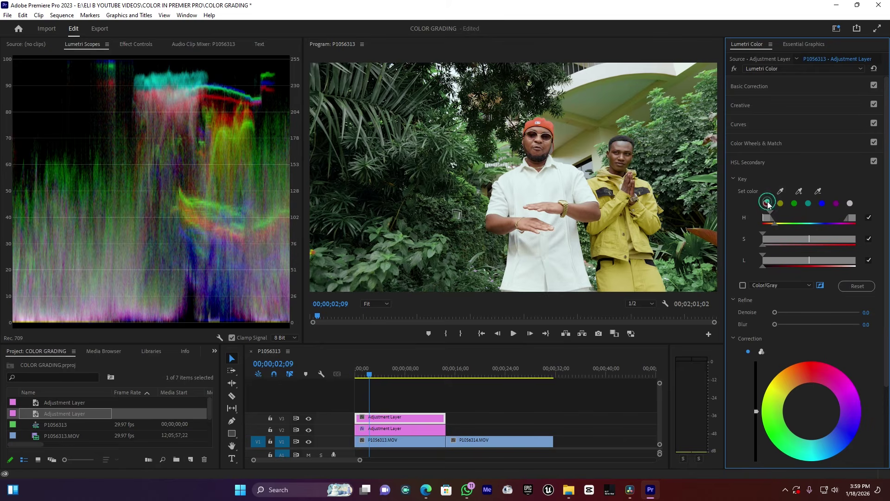
click(743, 285)
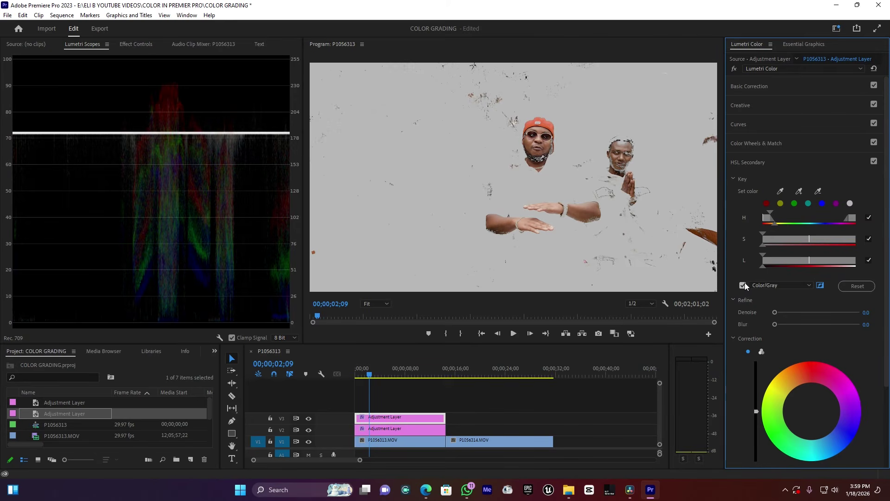
drag(795, 324, 797, 312)
click(796, 325)
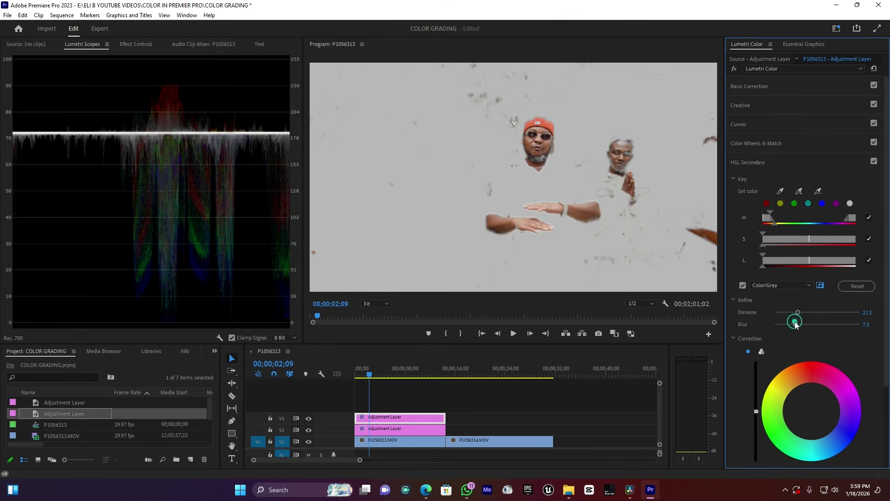
click(820, 286)
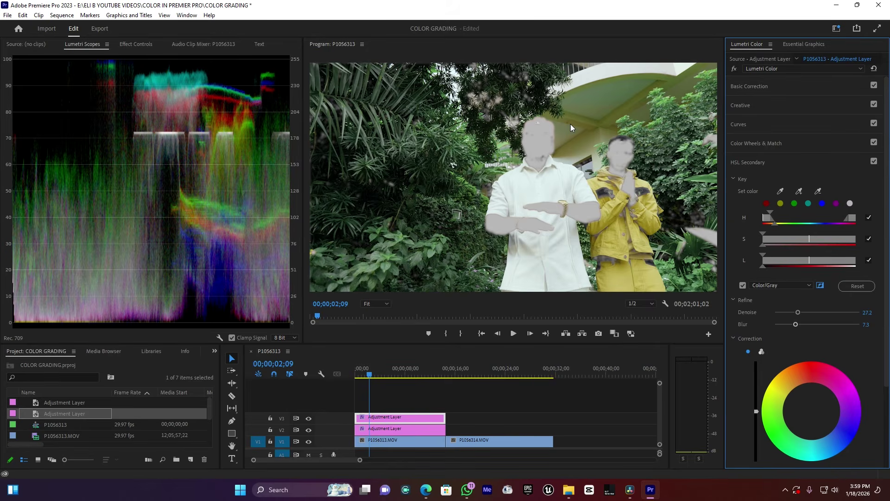
Try strongly brightening everything outside the keyed skin tones, and undo it
scroll(786, 371, down, 3)
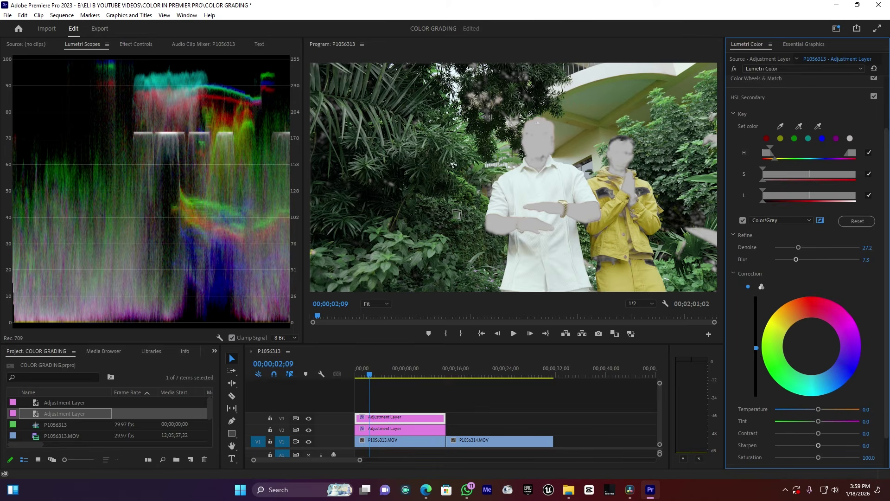
drag(756, 348, 756, 323)
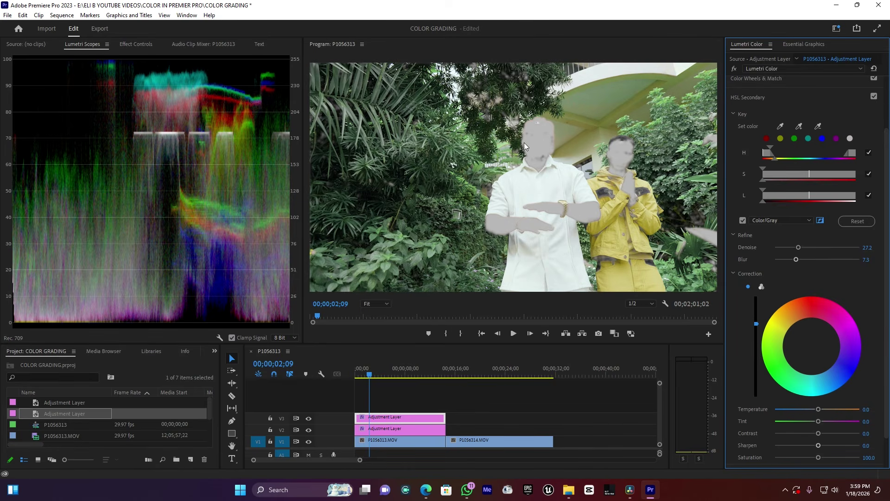
key(ctrl+z)
Slightly darken the area outside the skin tones, hide the mask preview, and reset the Correction wheel to neutral after trying a green tint
click(755, 348)
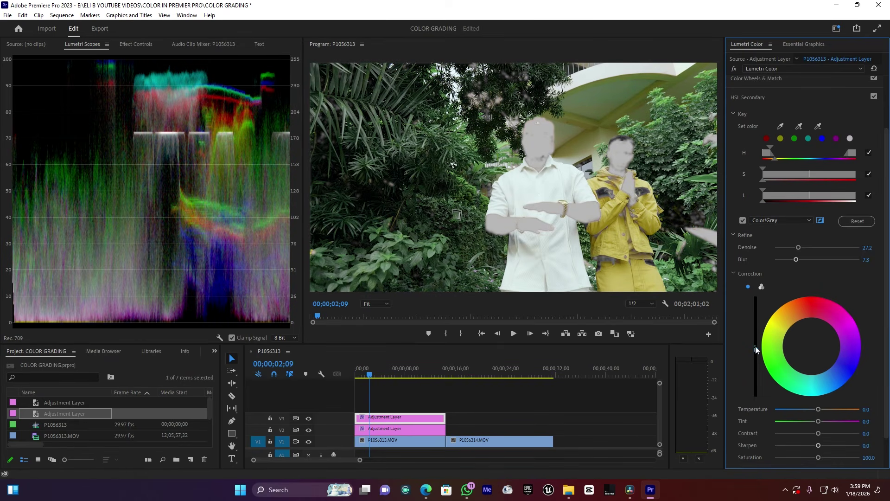
click(809, 348)
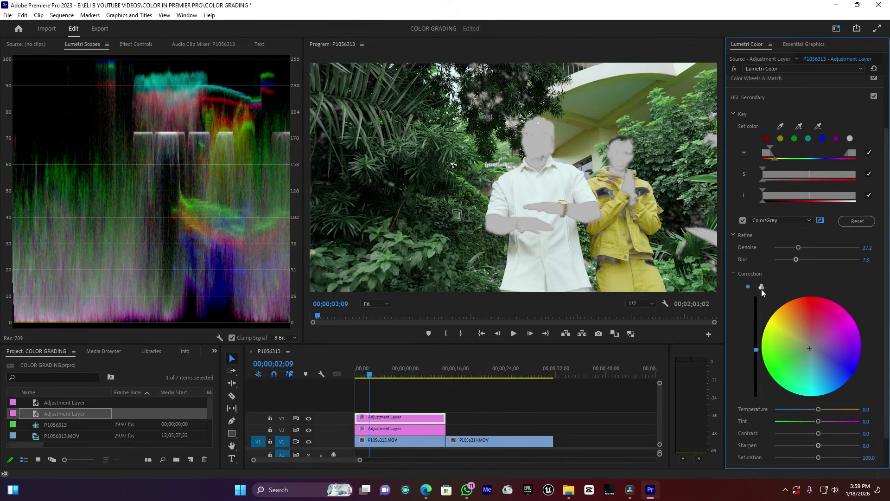
scroll(875, 354, down, 2)
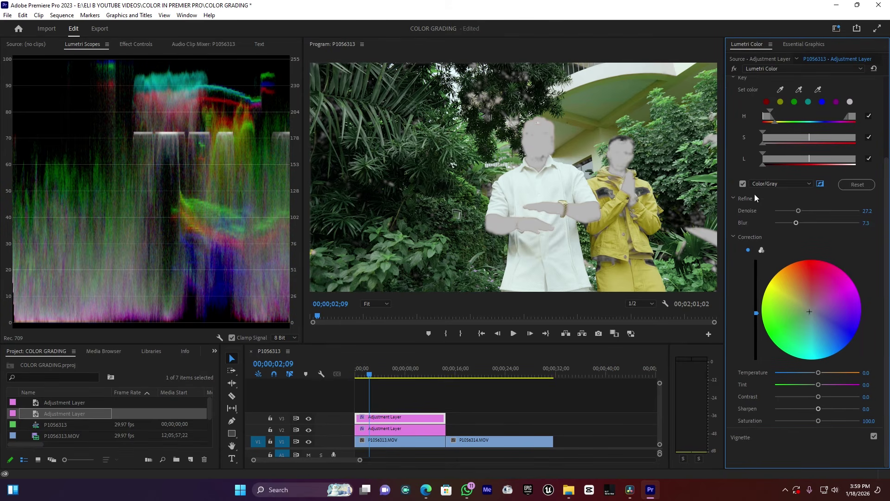
click(742, 184)
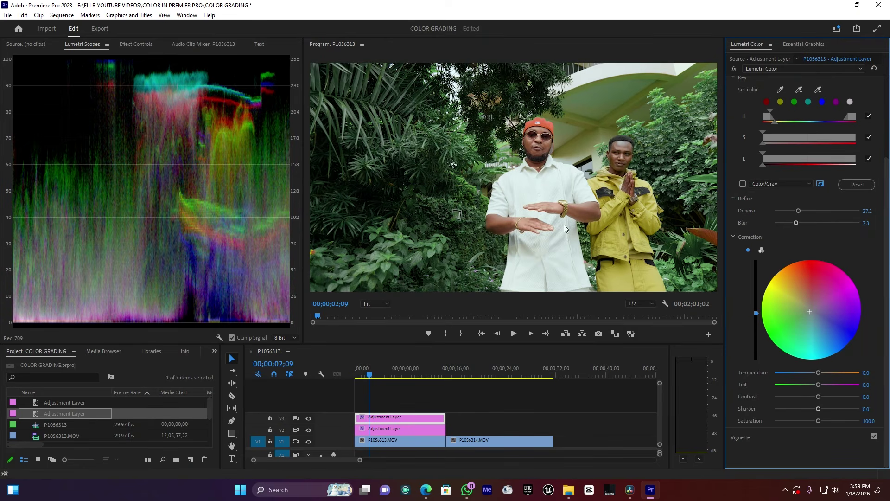
click(801, 317)
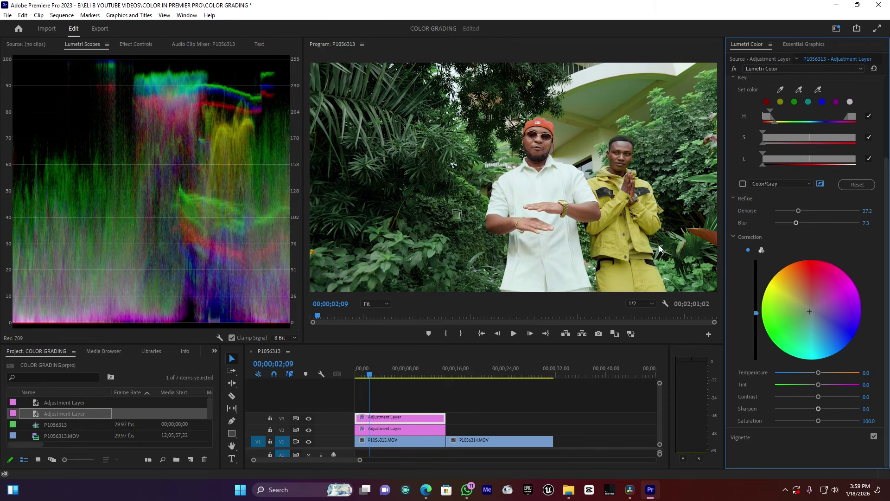
double_click(803, 307)
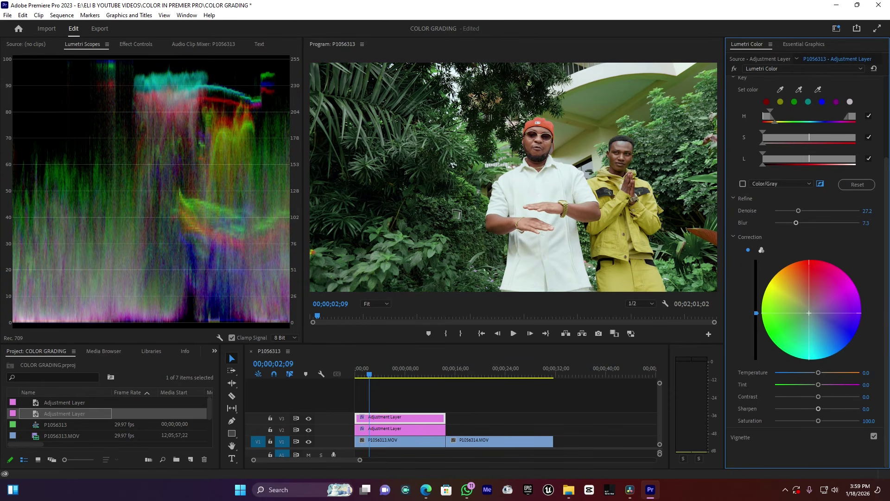
Set the HSL Secondary correction's Tint to -1.1 and Sharpen to 14.1, and collapse the section
drag(818, 385, 817, 385)
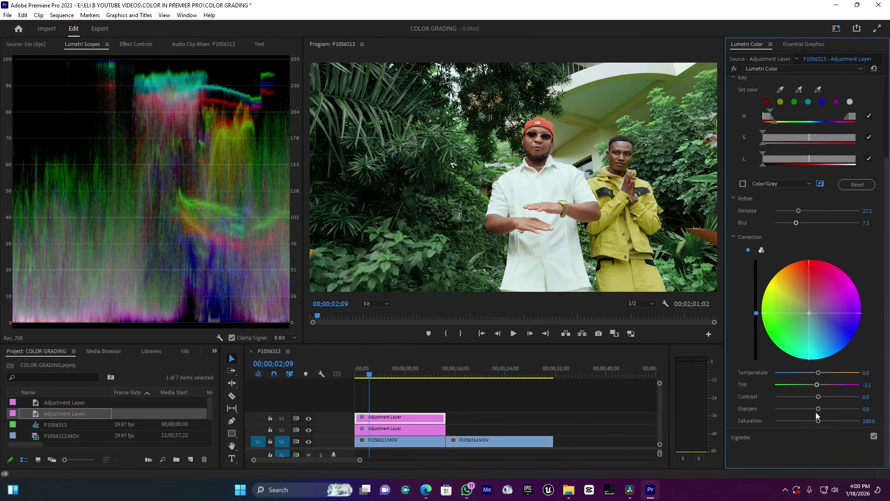
drag(818, 408, 824, 408)
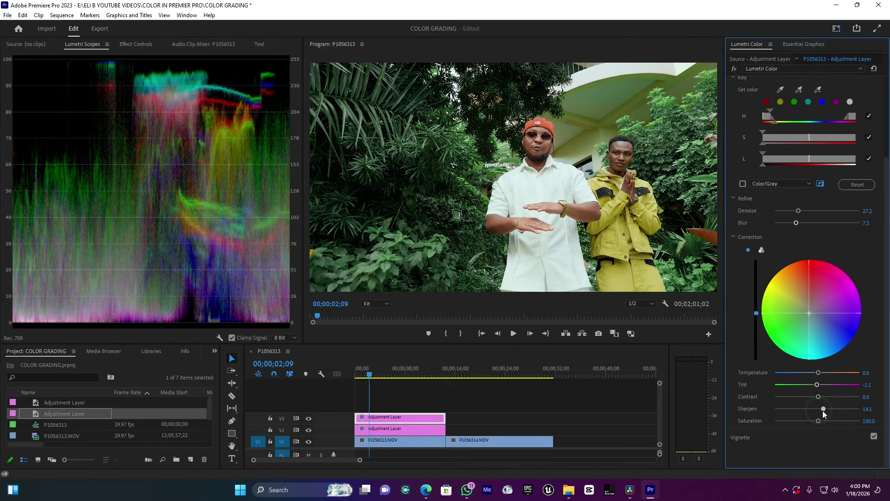
scroll(733, 125, up, 3)
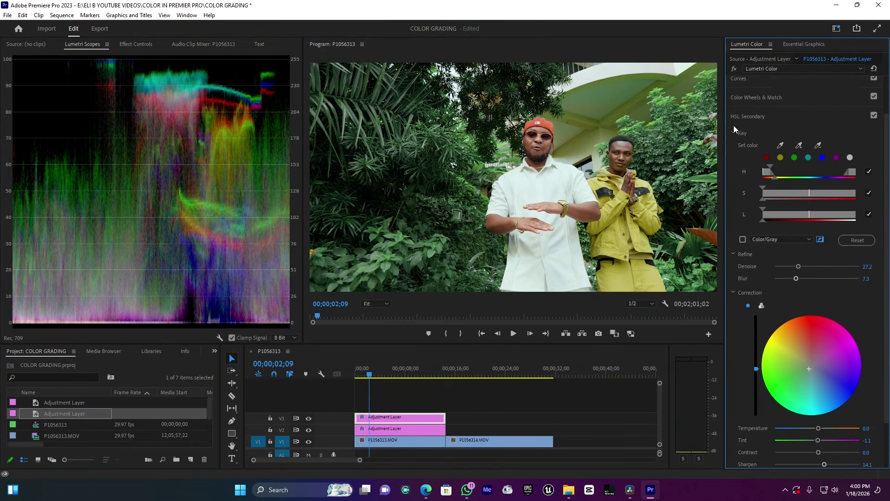
click(754, 153)
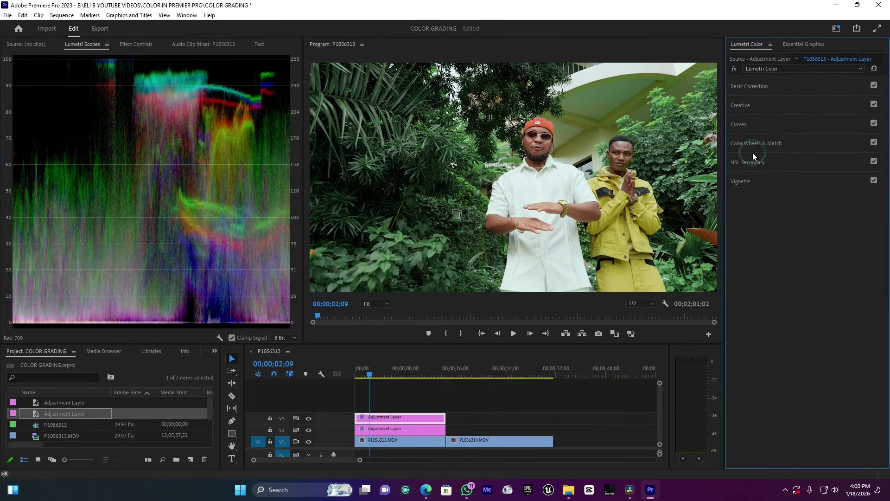
Add a dark vignette to the upper adjustment layer with an Amount of -2.3
click(753, 181)
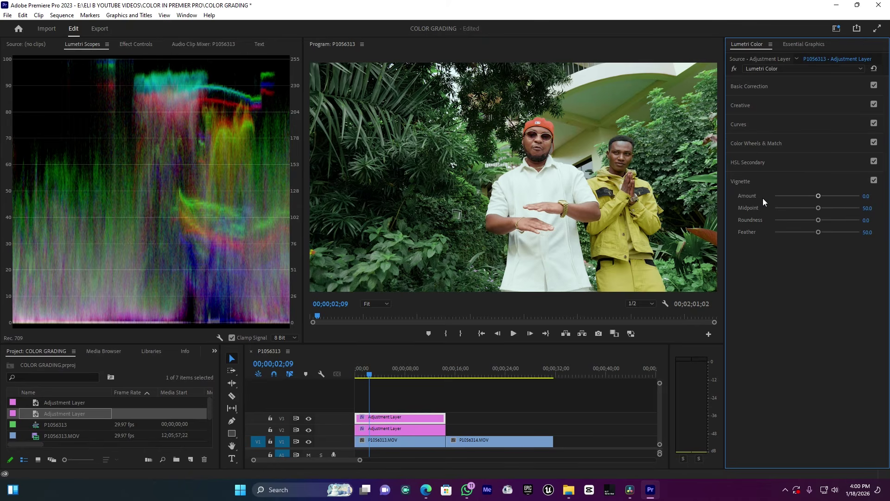
drag(819, 197, 789, 195)
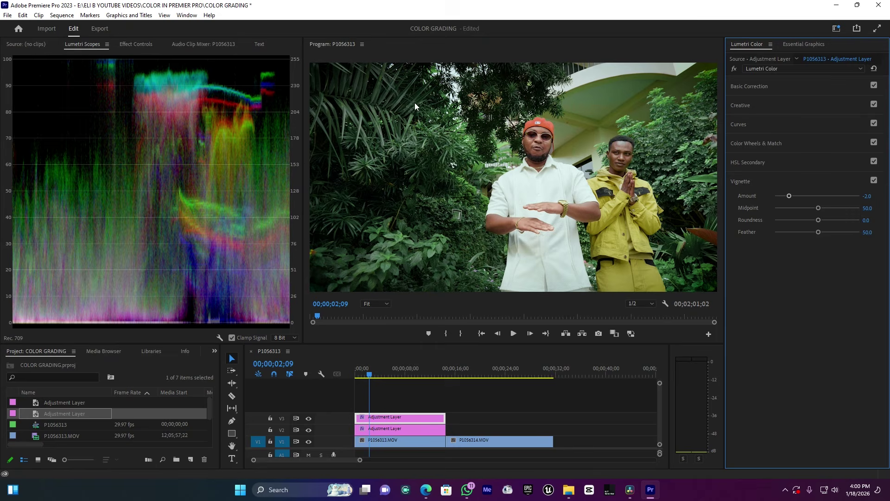
drag(789, 196, 785, 195)
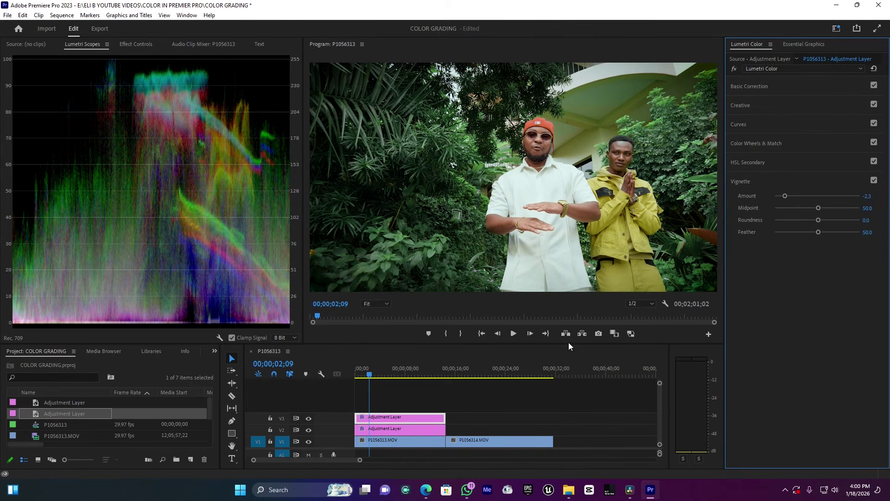
Extend both adjustment layers to the end of the second clip, P1056314.MOV, and preview the grade at 00;00;21;26
click(397, 369)
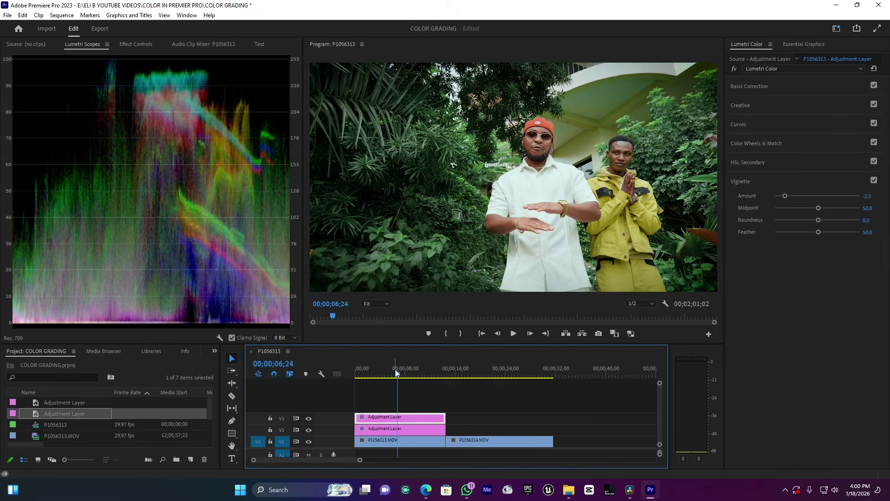
drag(395, 369, 560, 422)
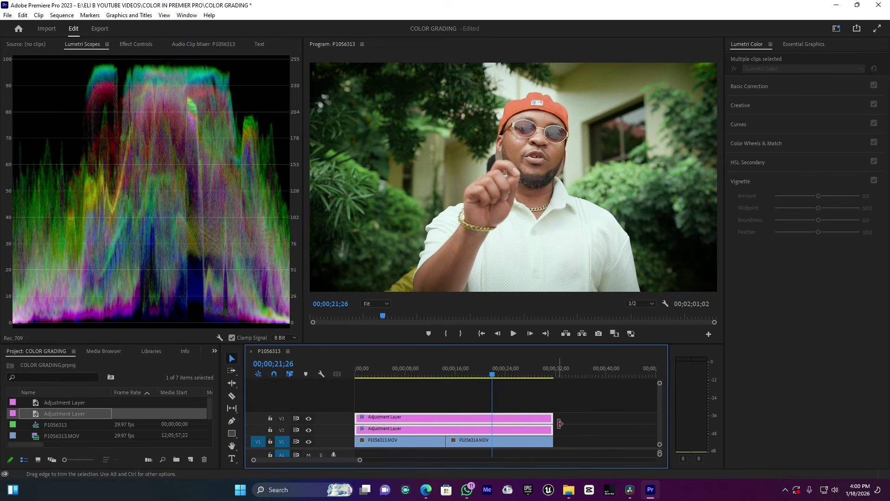